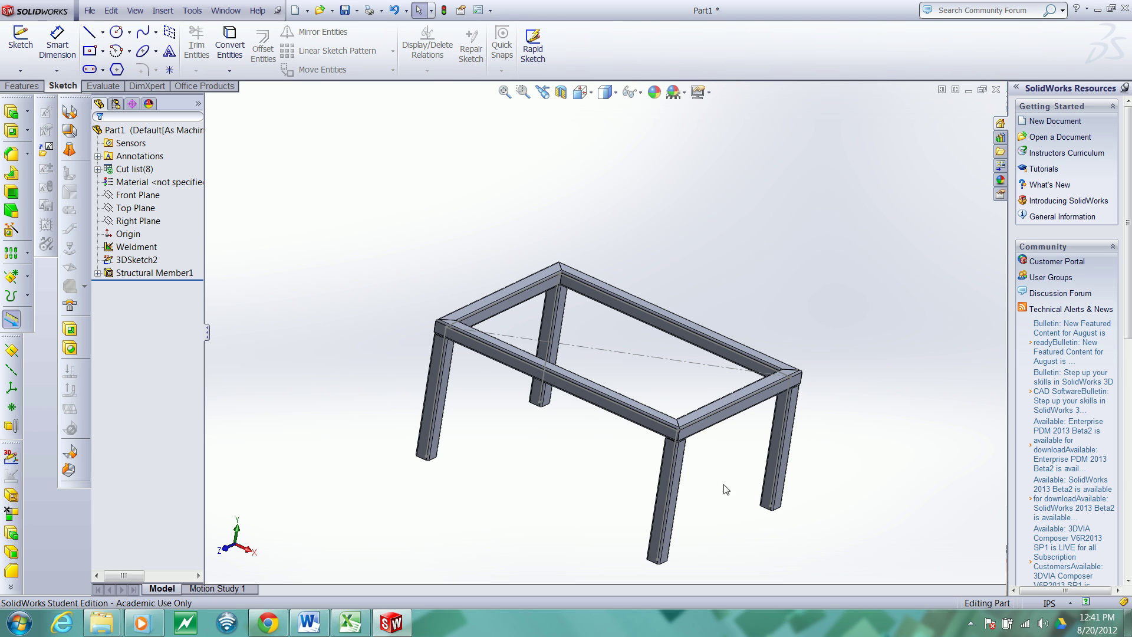
Create a new blank part, Part2, from the part_inch_lb_second template.
mouse_move(738, 493)
middle_mouse_down()
mouse_move(720, 467)
mouse_move(733, 434)
mouse_move(755, 440)
mouse_move(749, 460)
mouse_move(660, 470)
mouse_move(642, 507)
mouse_move(731, 495)
mouse_move(713, 514)
mouse_move(736, 502)
mouse_move(710, 509)
mouse_move(706, 482)
mouse_move(665, 500)
mouse_move(661, 461)
mouse_move(652, 468)
mouse_move(737, 479)
mouse_move(738, 504)
middle_mouse_up()
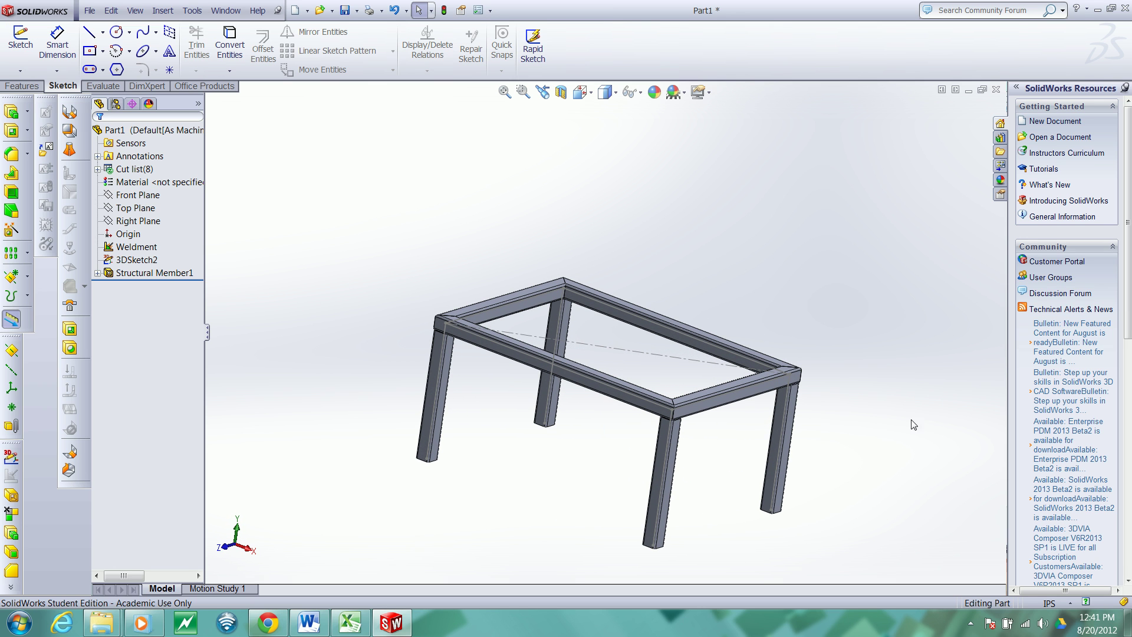
left_click(91, 11)
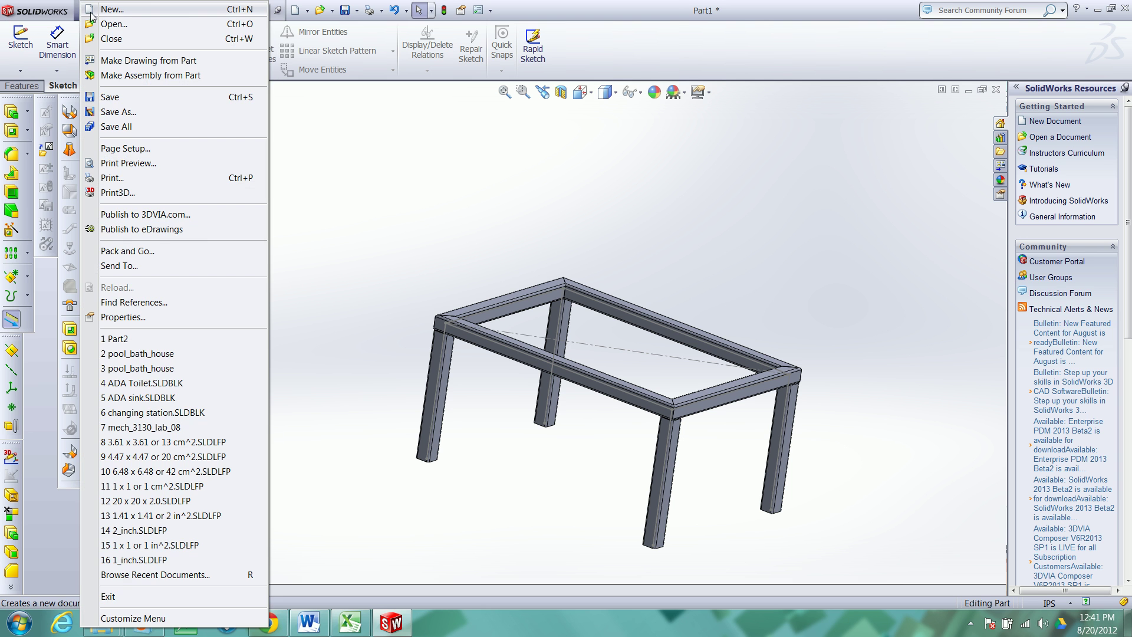
mouse_move(105, 11)
left_click(91, 10)
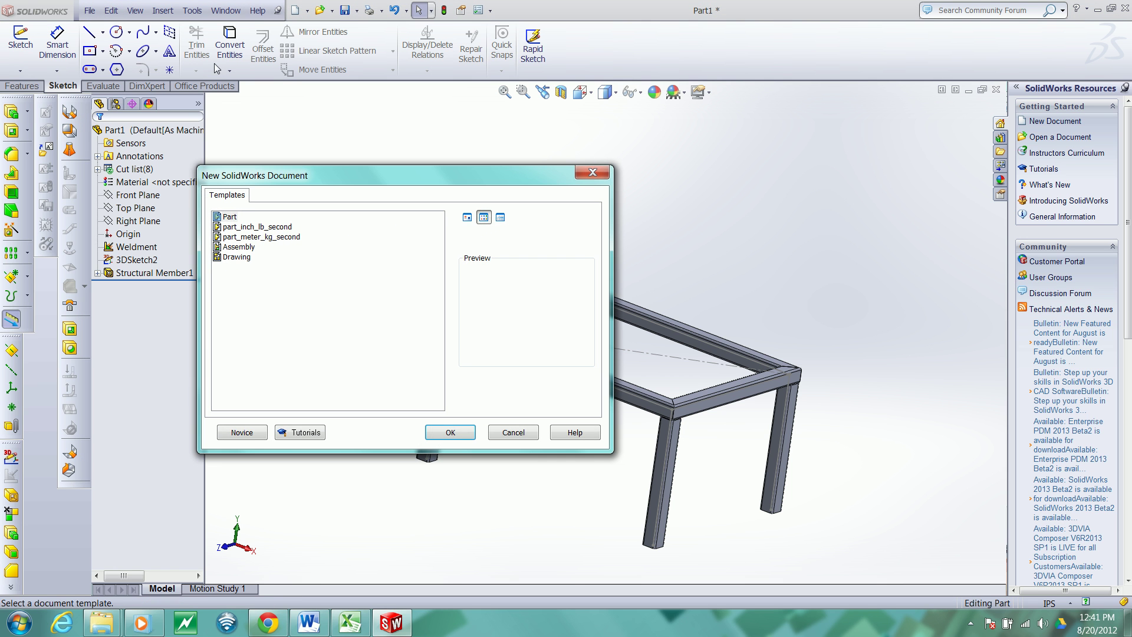
left_click(257, 229)
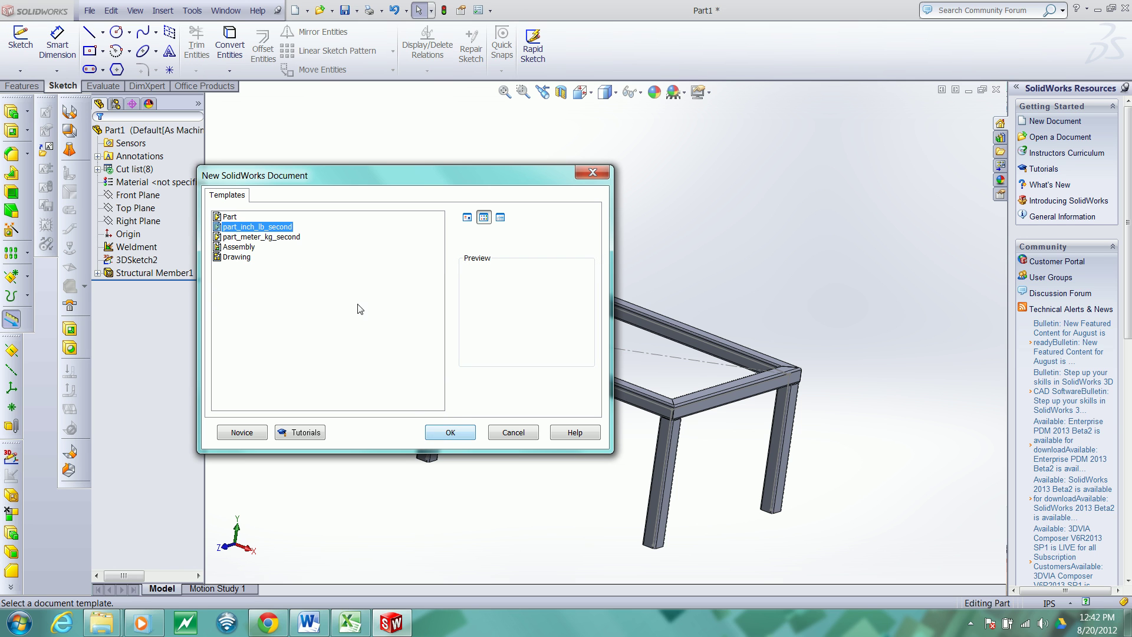
left_click(458, 433)
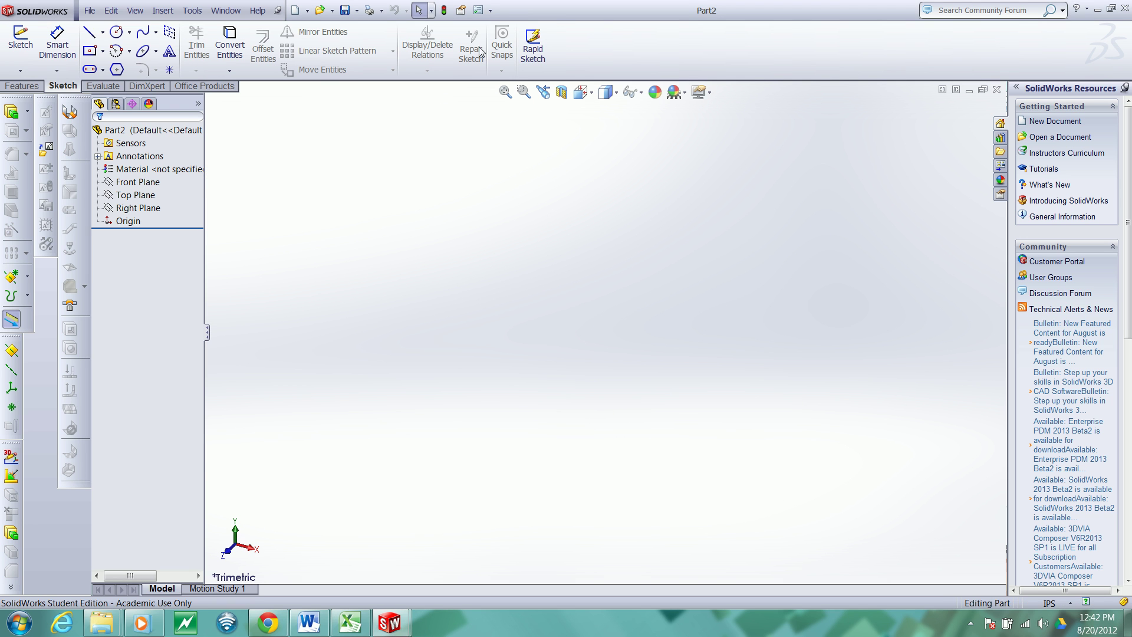
left_click(490, 10)
left_click(496, 26)
left_click(253, 56)
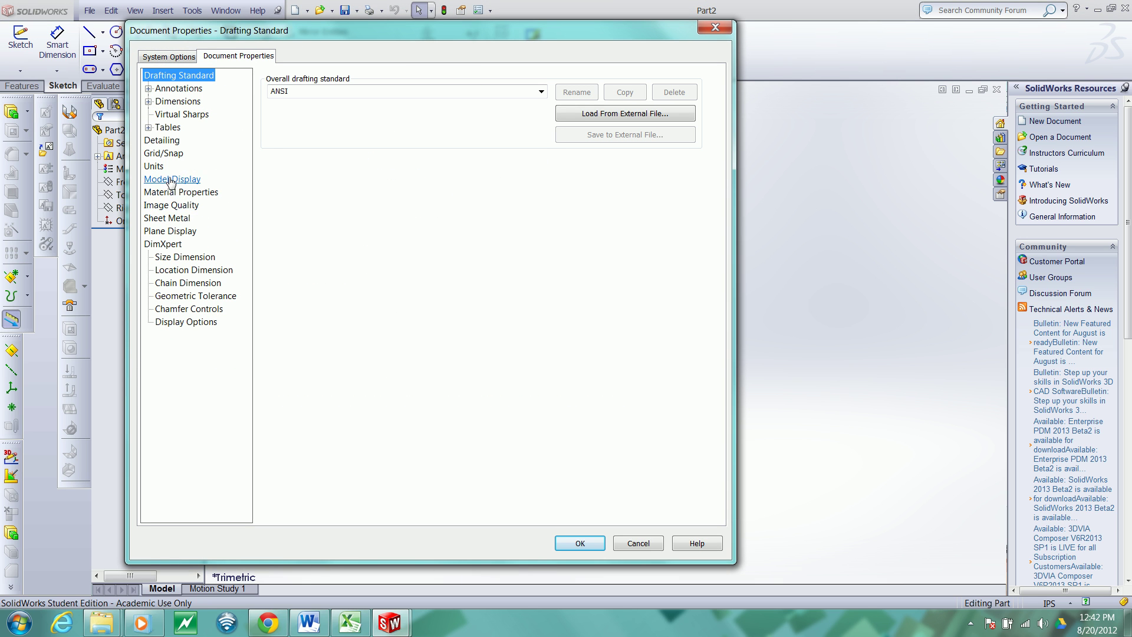
left_click(154, 168)
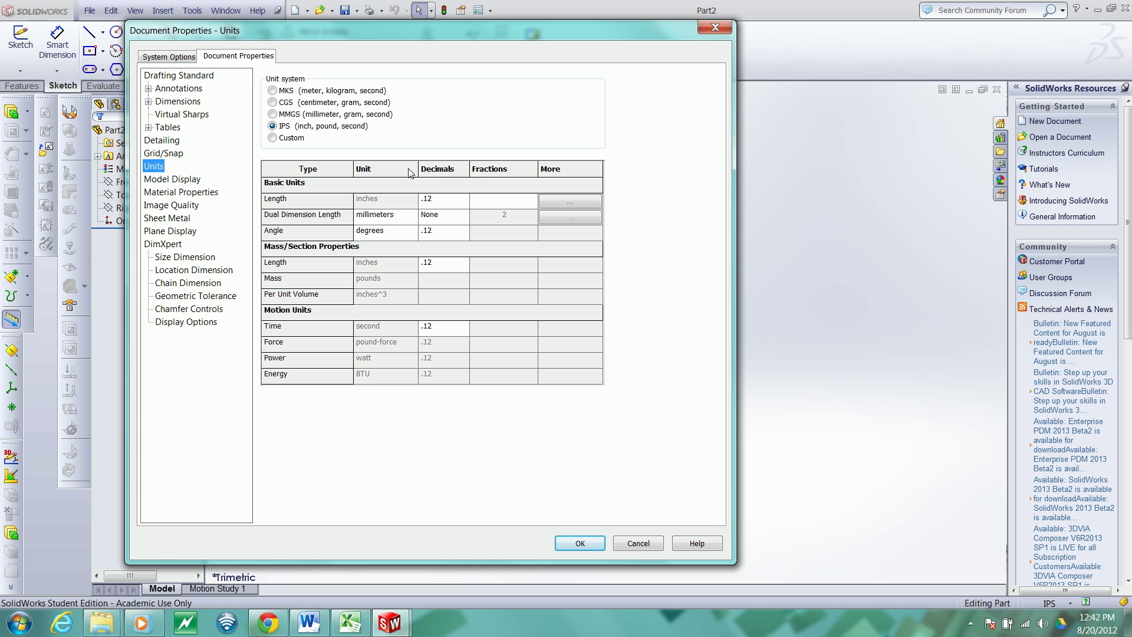
left_click(580, 544)
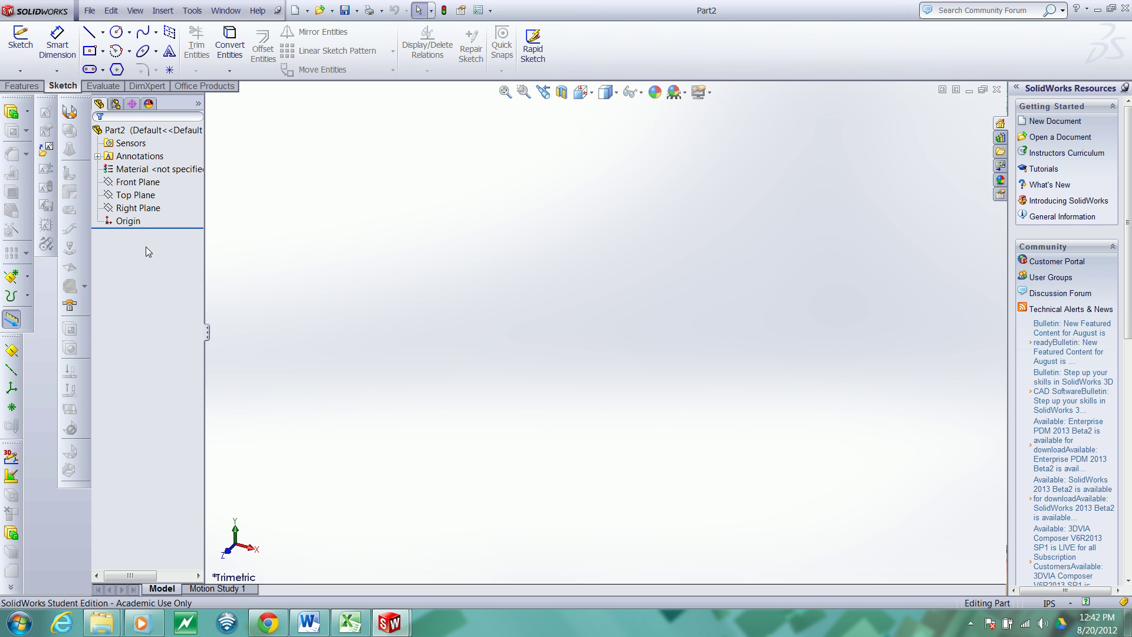
left_click(36, 86)
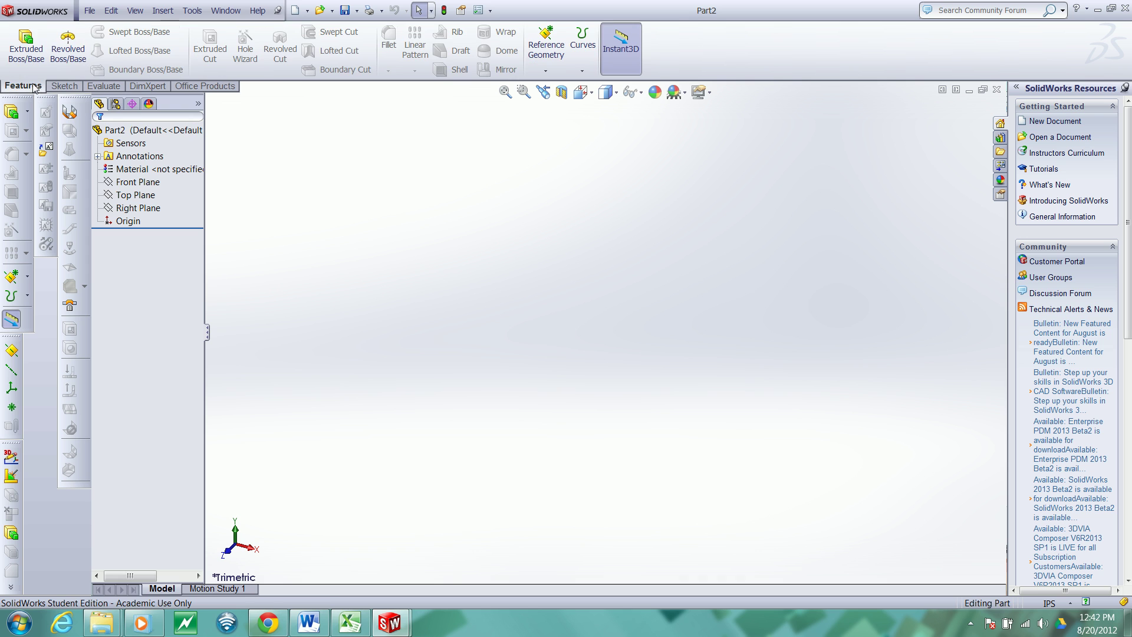
left_click(64, 85)
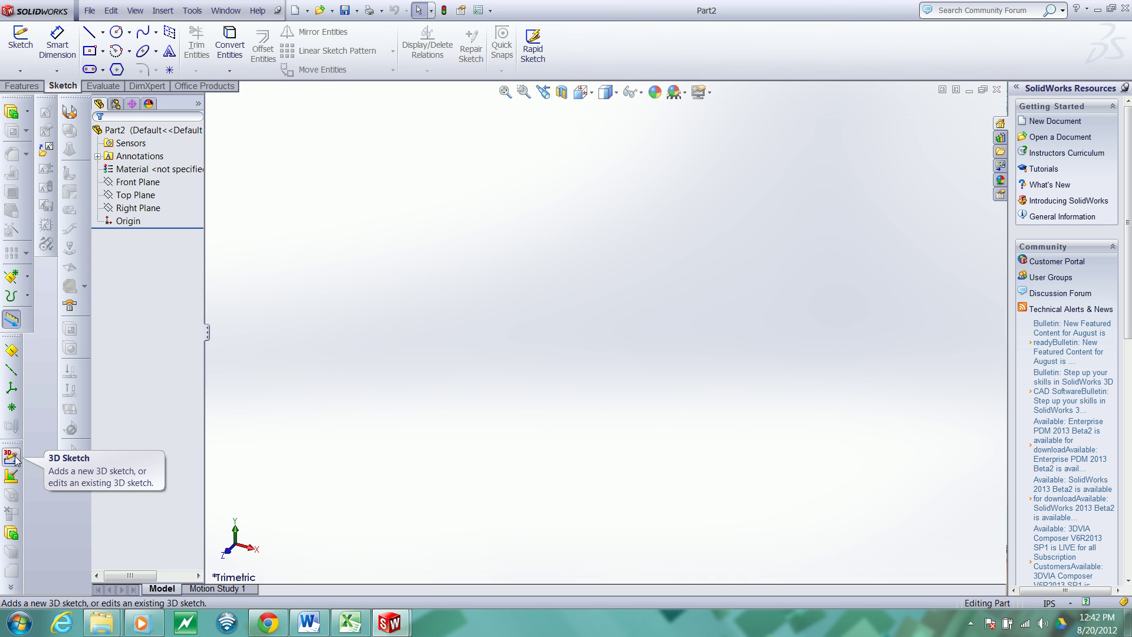
right_click(41, 481)
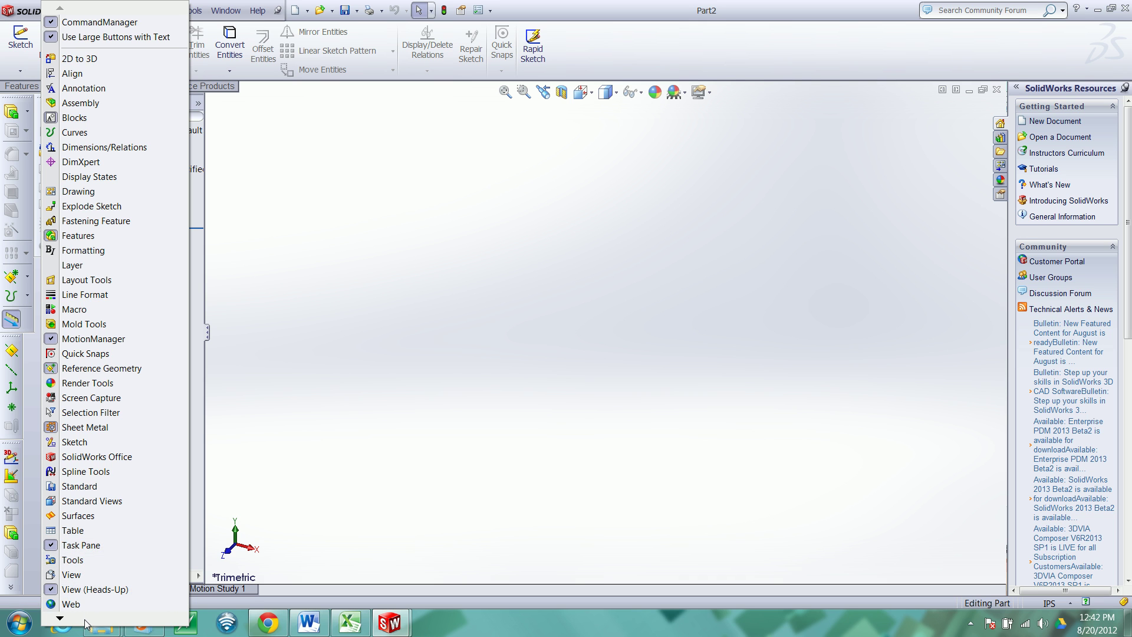
mouse_move(86, 624)
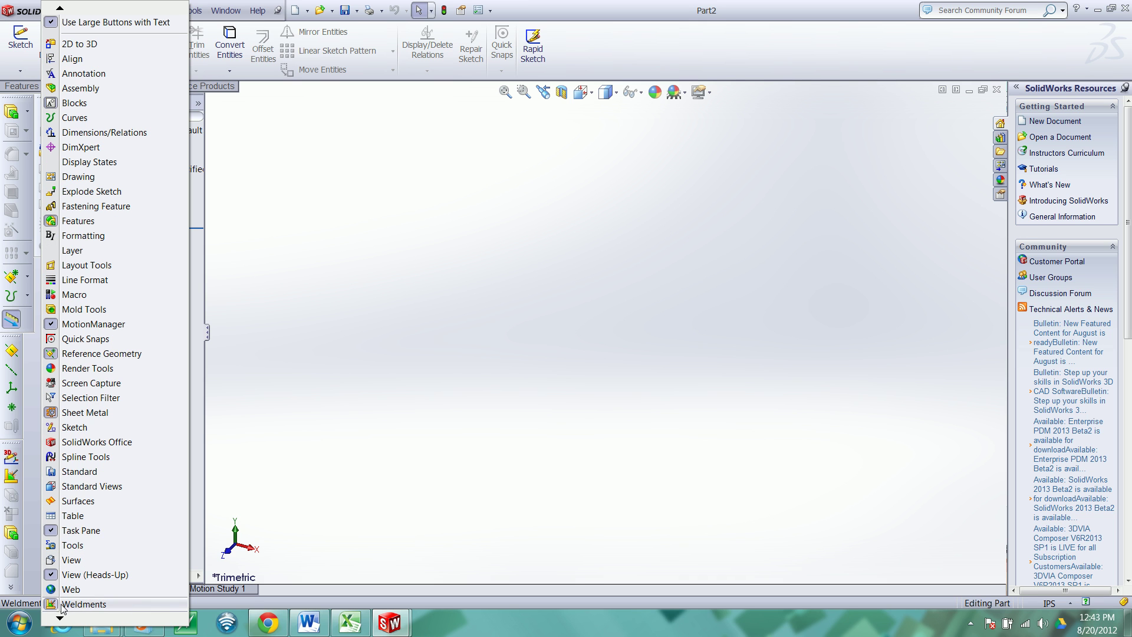
left_click(34, 481)
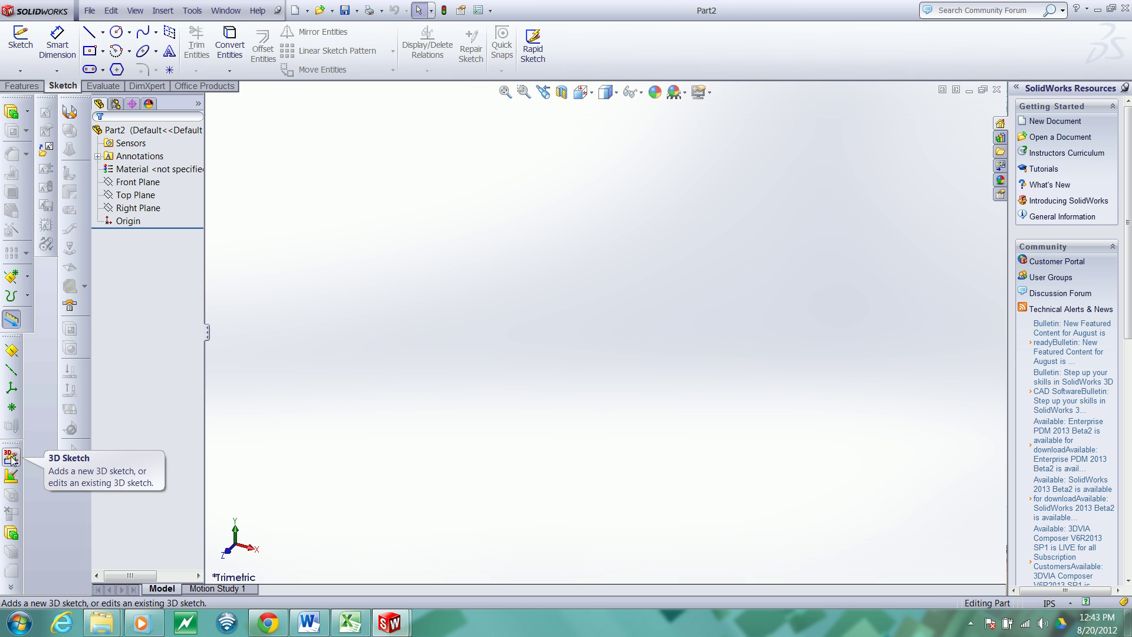
In a new 3D sketch, draw four lines corner to corner, closing back on the first corner.
left_click(11, 458)
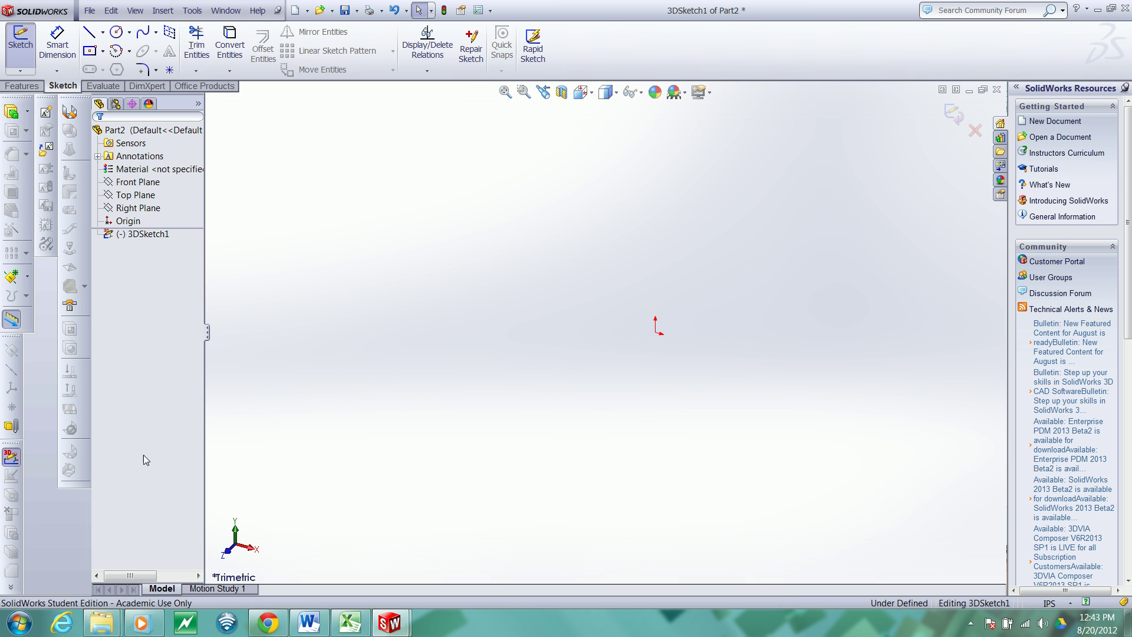
left_click(89, 34)
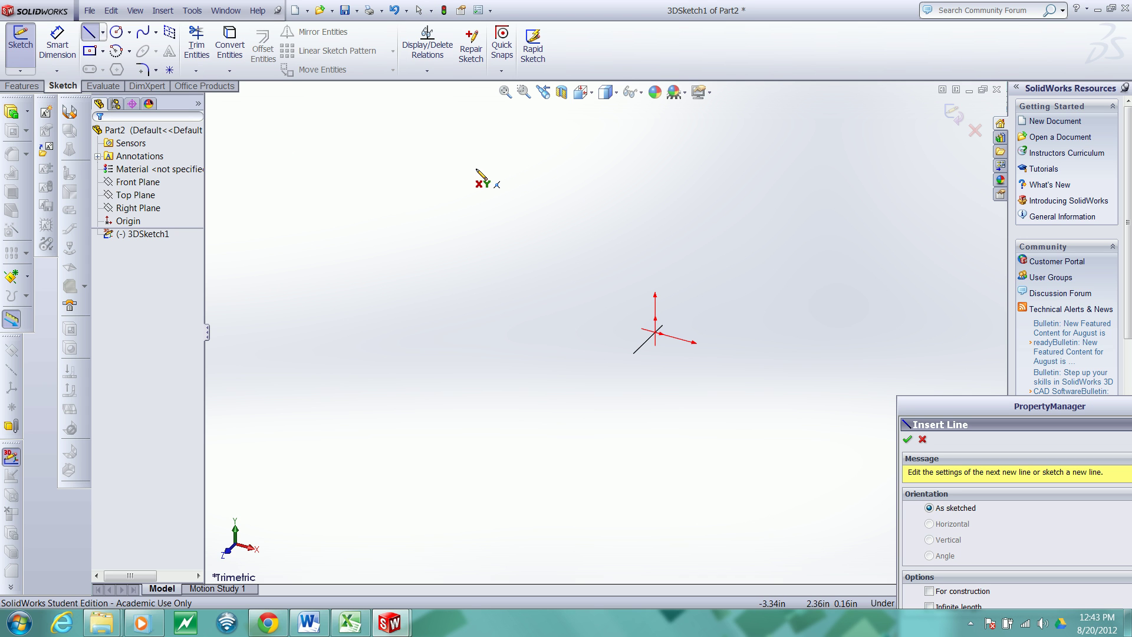
left_click(463, 165)
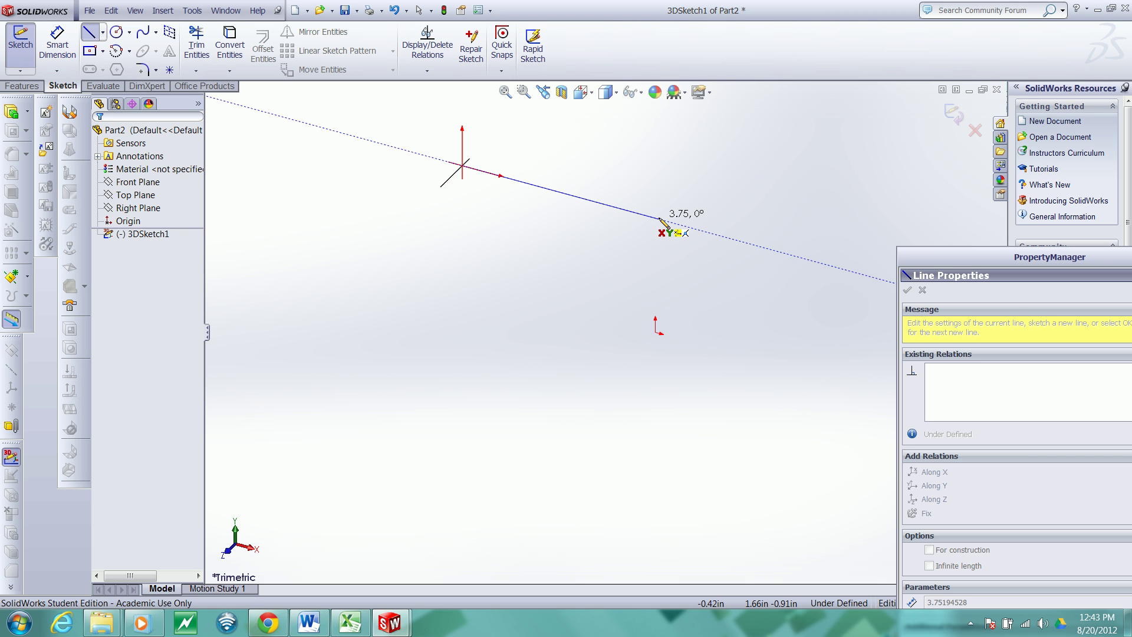
left_click(712, 234)
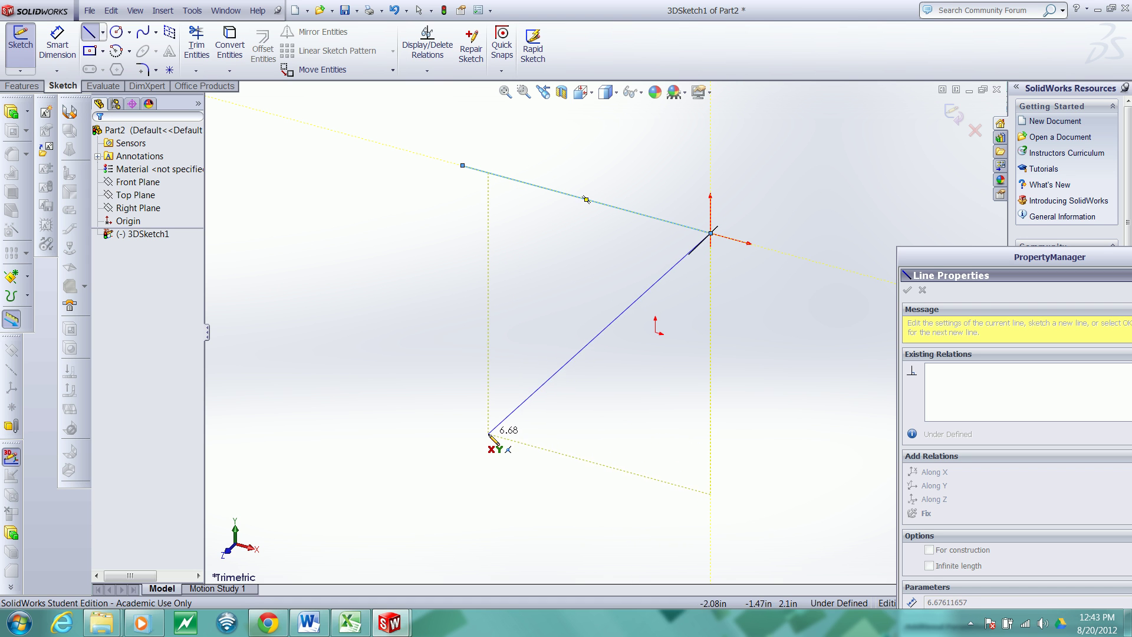
left_click(500, 440)
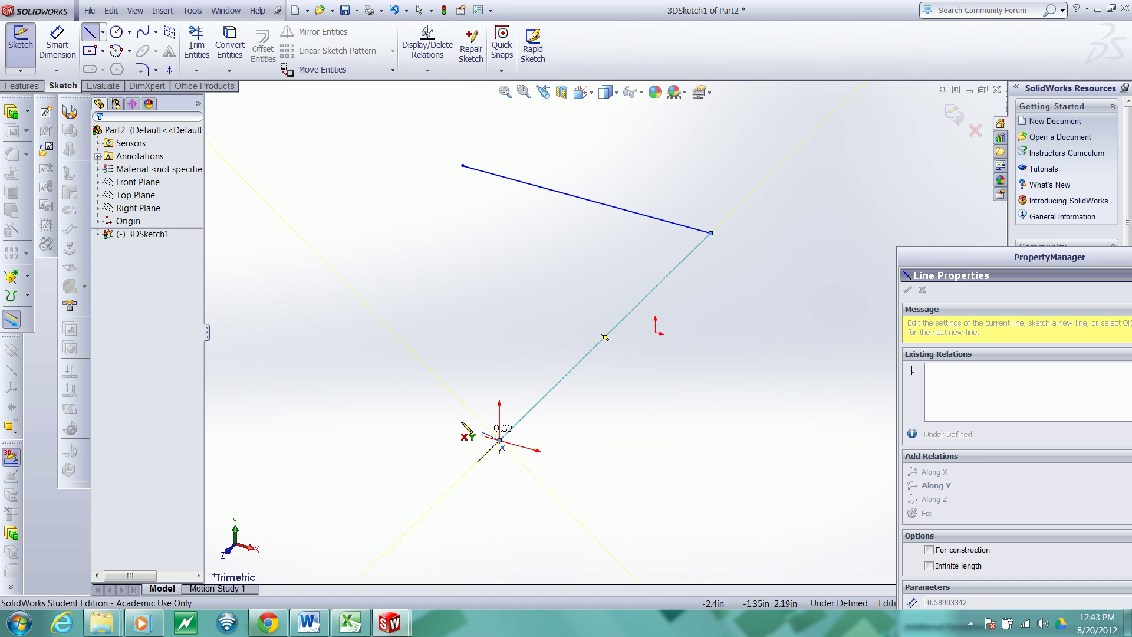
left_click(250, 373)
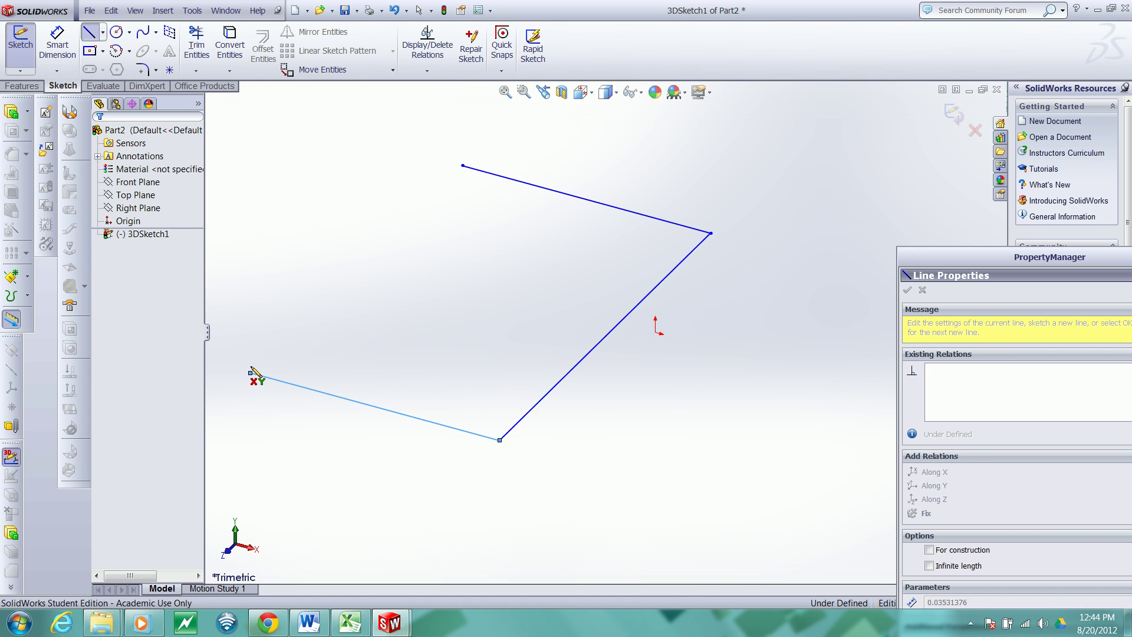
left_click(463, 165)
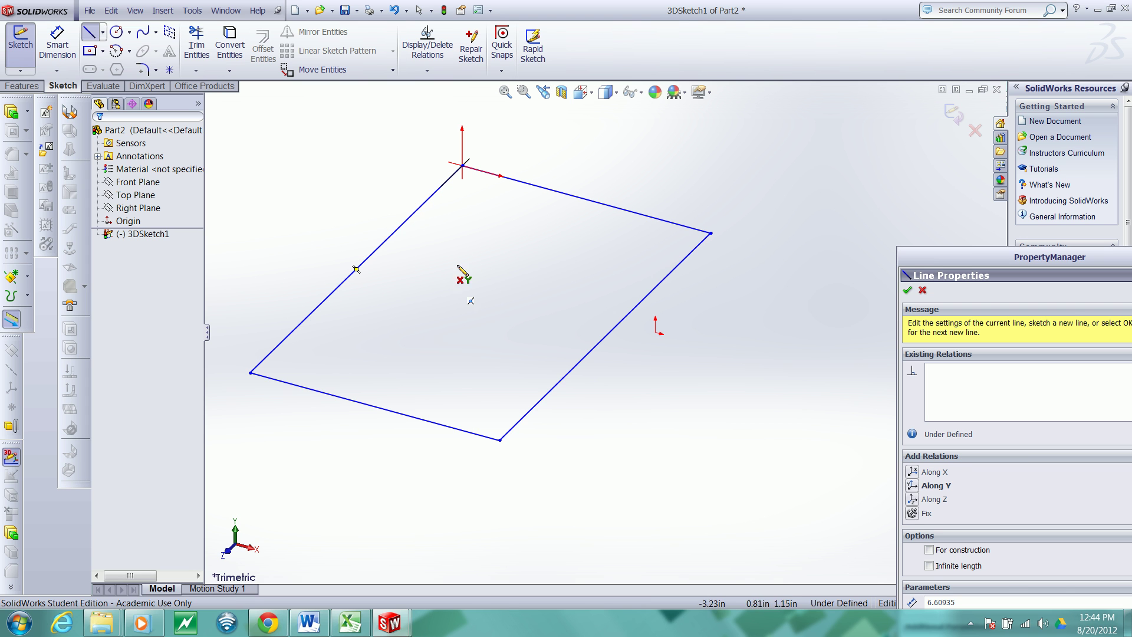
Make the right and left edges Along Z and the front edge Along X.
key("Escape")
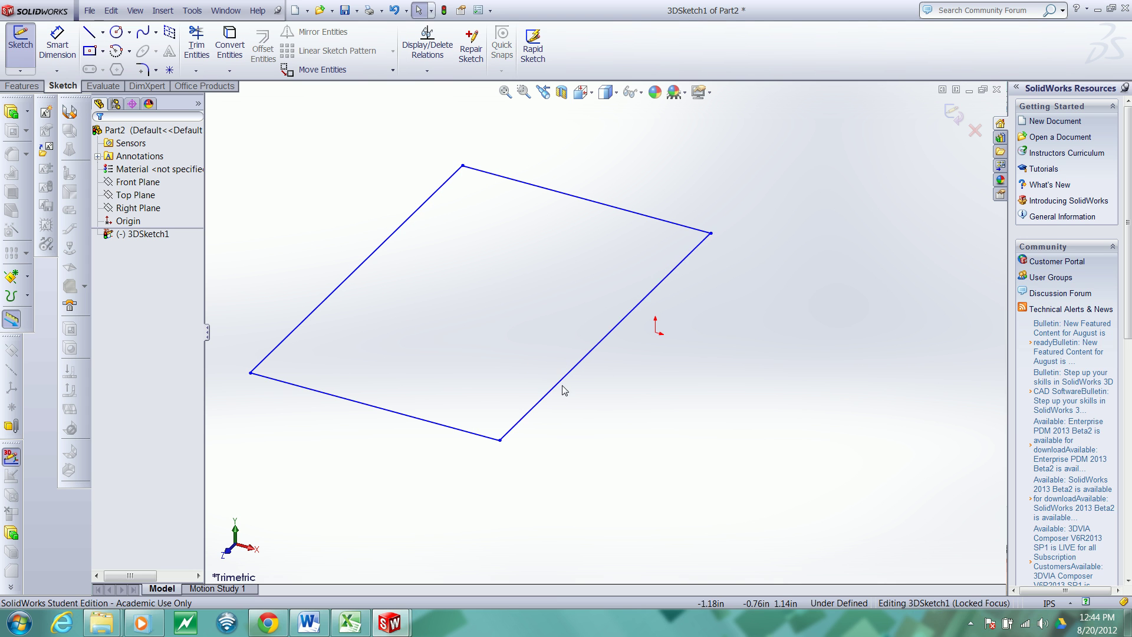
left_click(556, 391)
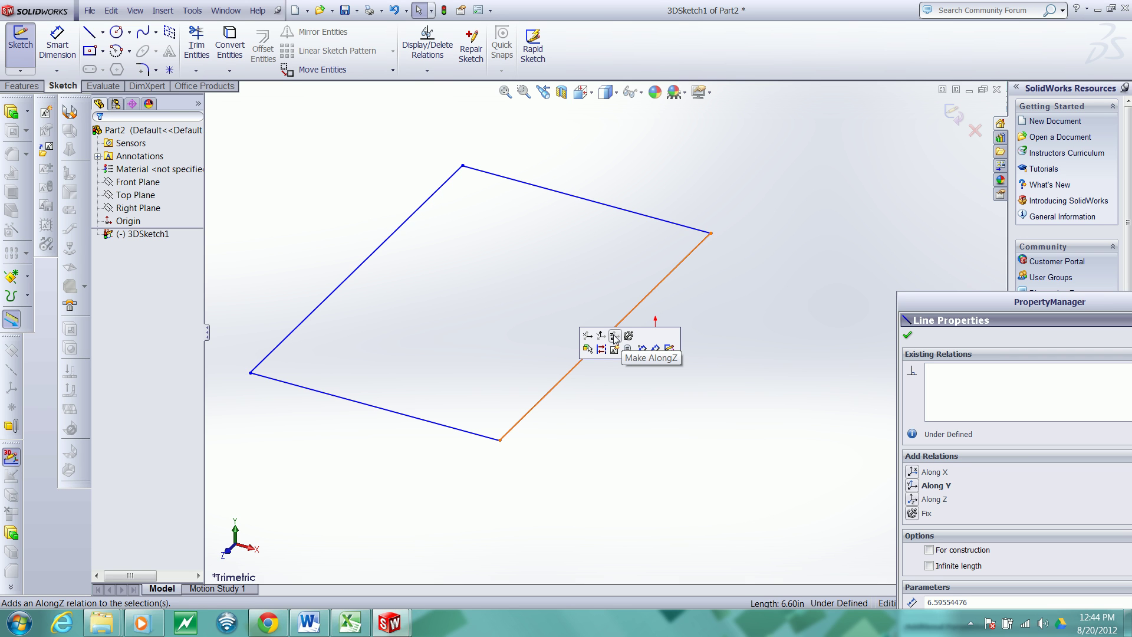
left_click(614, 335)
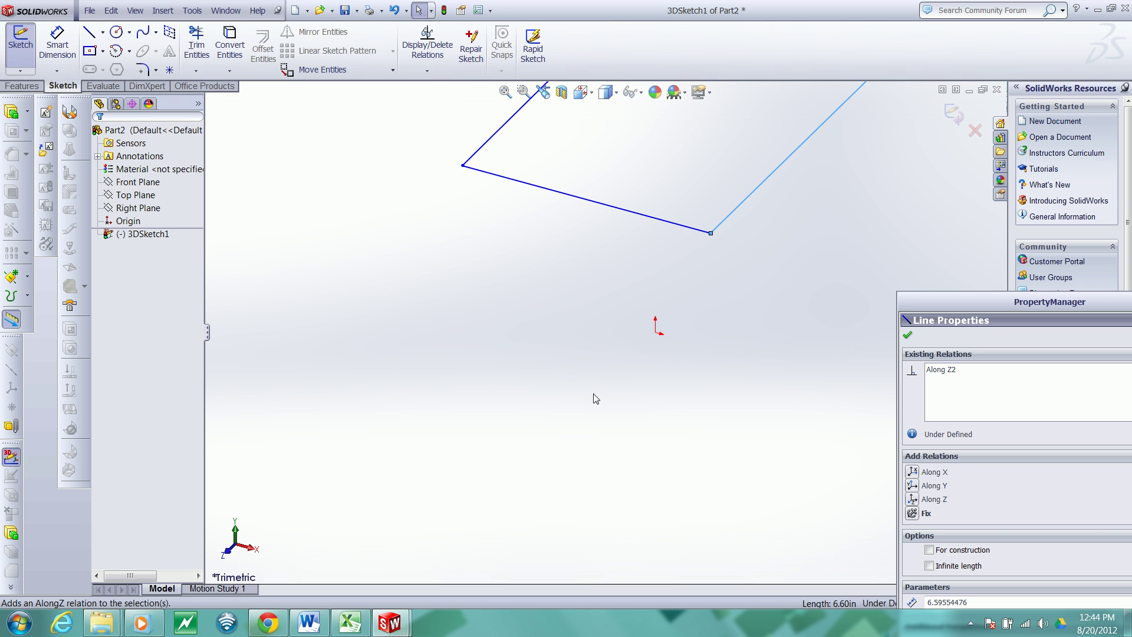
scroll(659, 340, "up", 5)
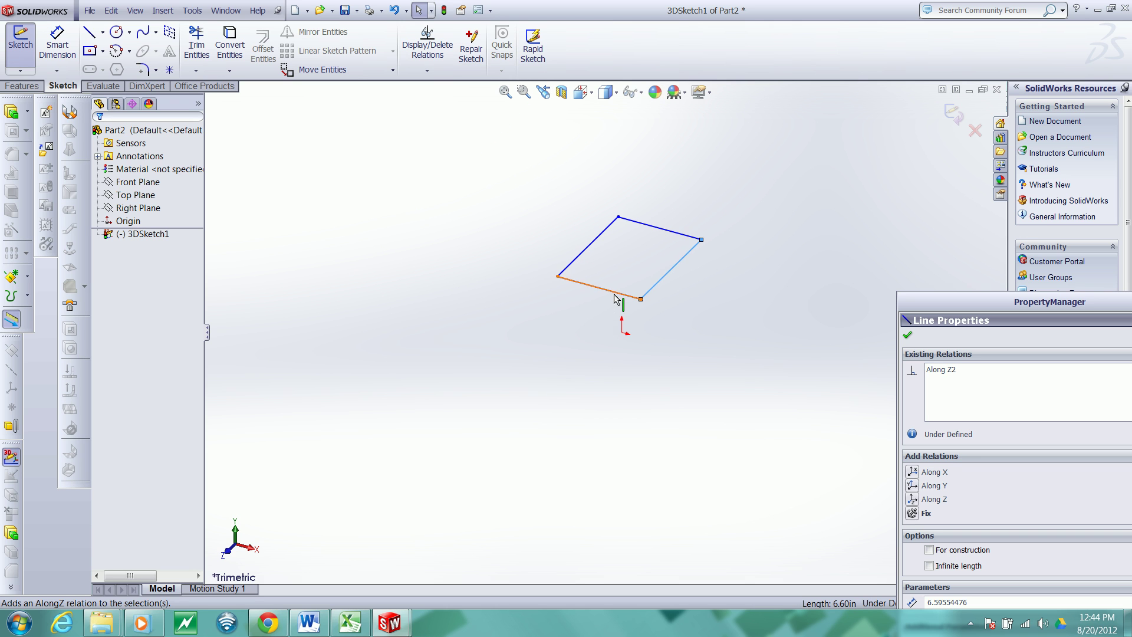
scroll(619, 268, "down", 3)
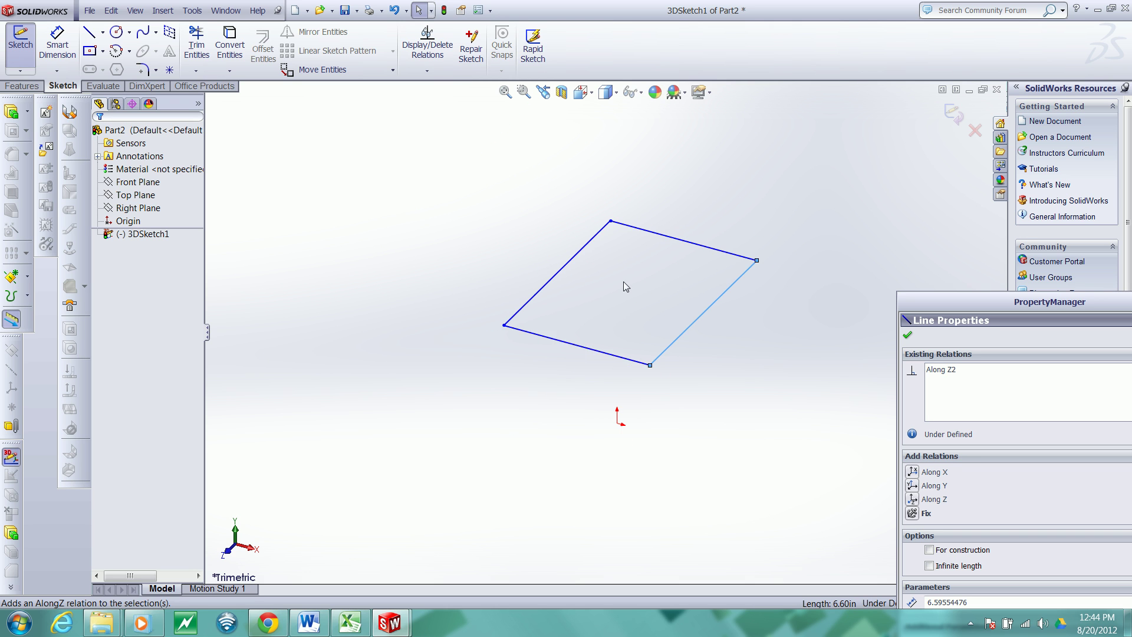
left_click(602, 353)
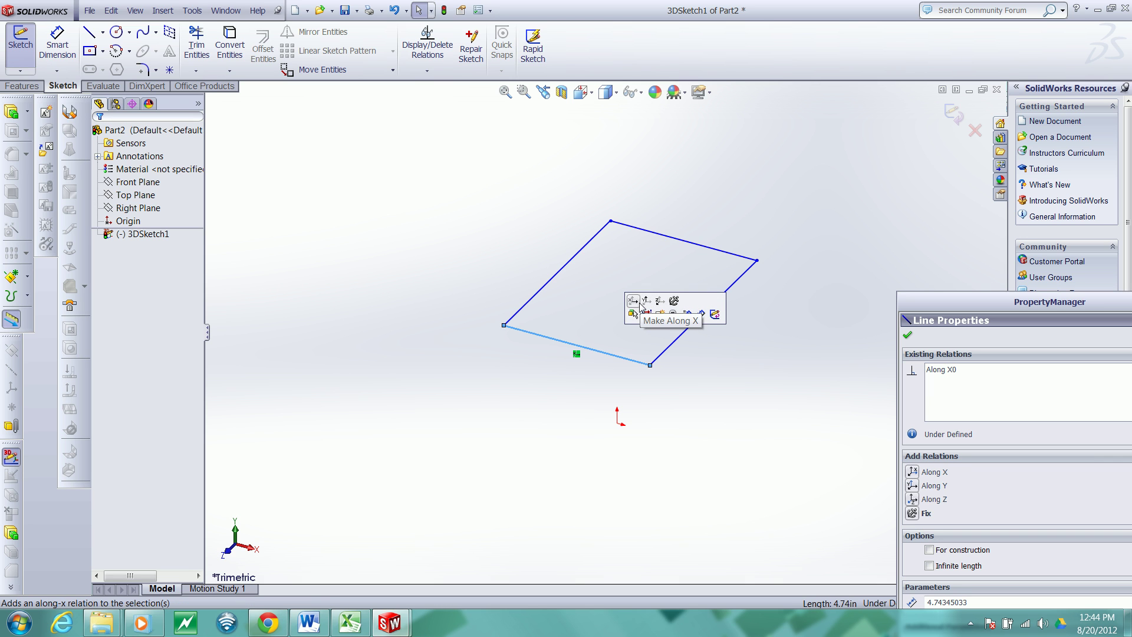
left_click(638, 305)
left_click(548, 284)
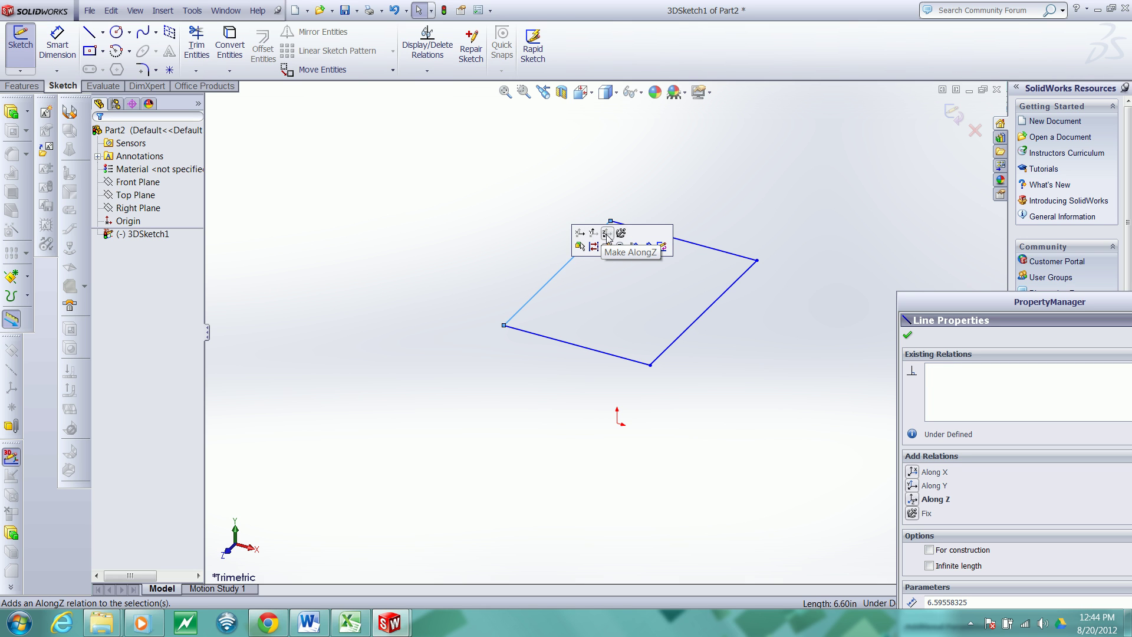
left_click(607, 235)
Check the relations on the back, left, front and right edges, then clear the selection.
left_click(682, 241)
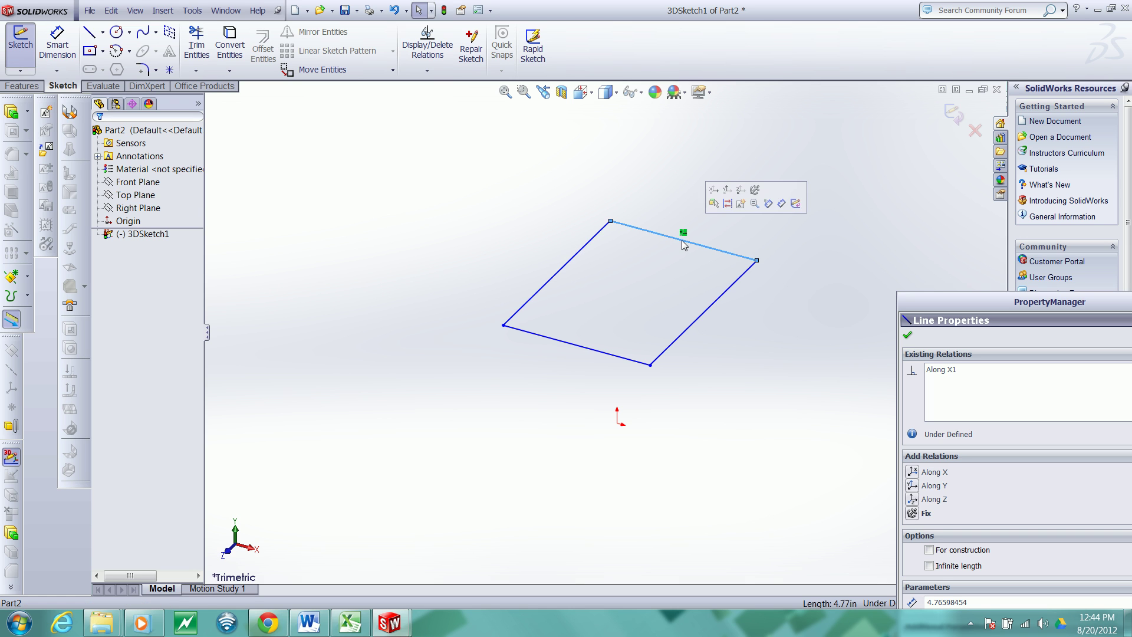
left_click(562, 271)
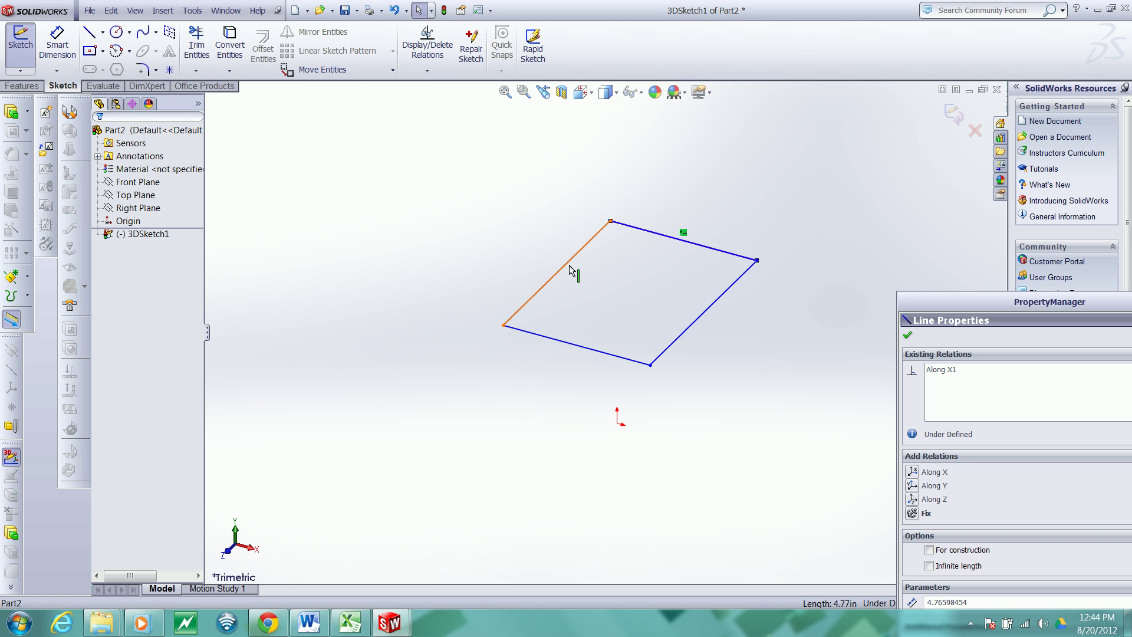
left_click(563, 348)
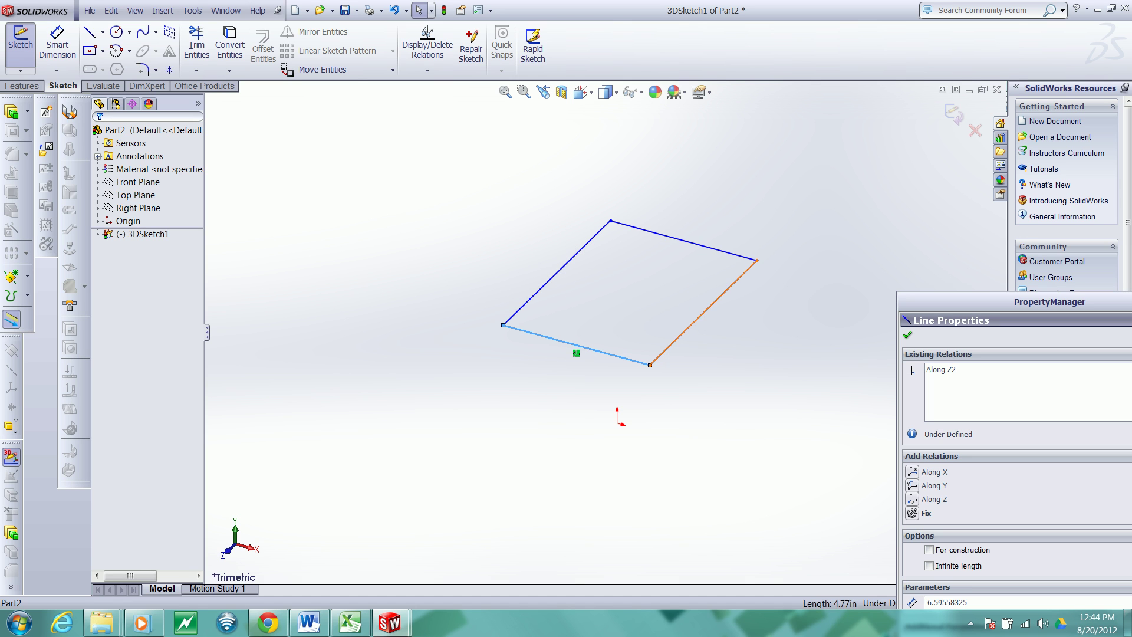
left_click(665, 348)
left_click(499, 352)
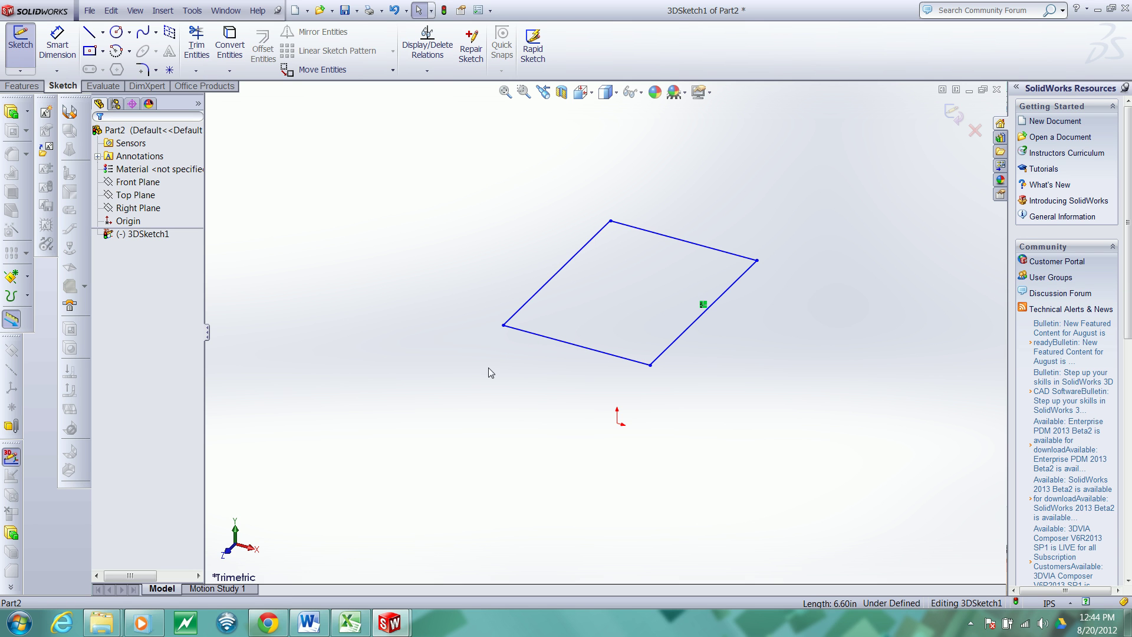
Dimension the long edge to 6' (72 in) and the short edge to 4' (48 in), then zoom to fit.
mouse_move(441, 364)
middle_mouse_down()
mouse_move(453, 296)
mouse_move(439, 351)
middle_mouse_up()
left_click(57, 42)
left_click(579, 282)
left_click(583, 206)
type("6")
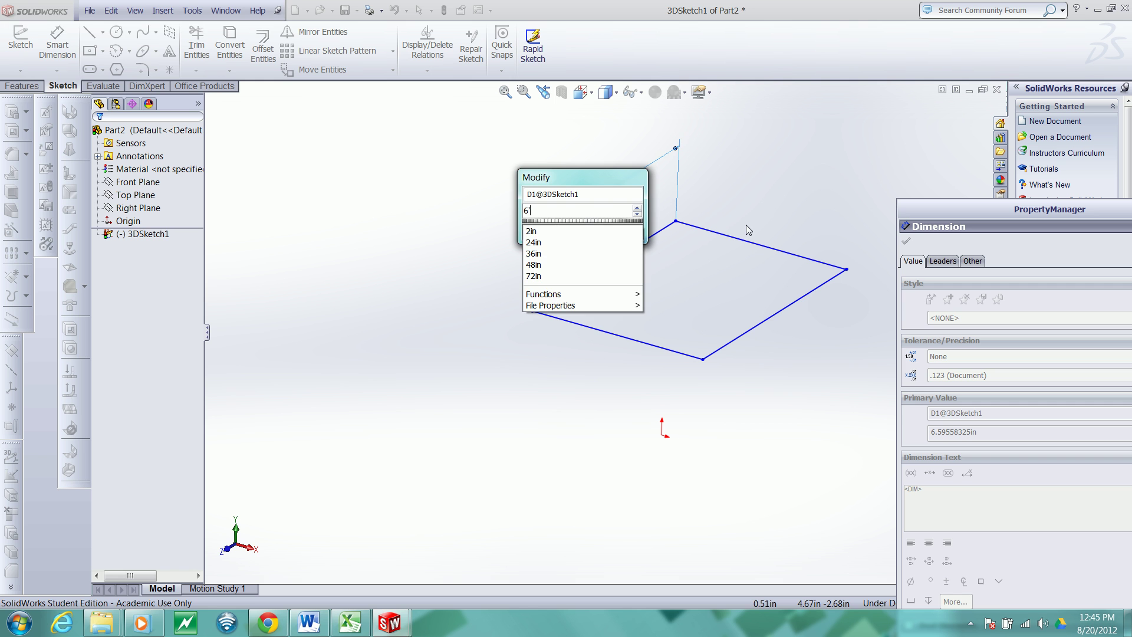
key("Return")
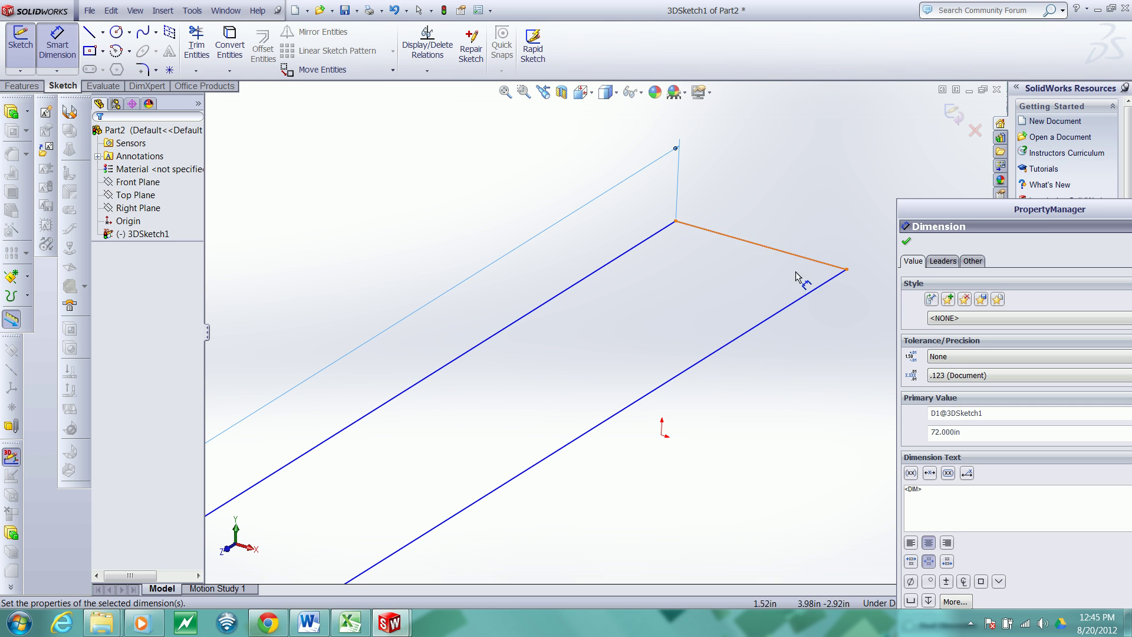
left_click(788, 260)
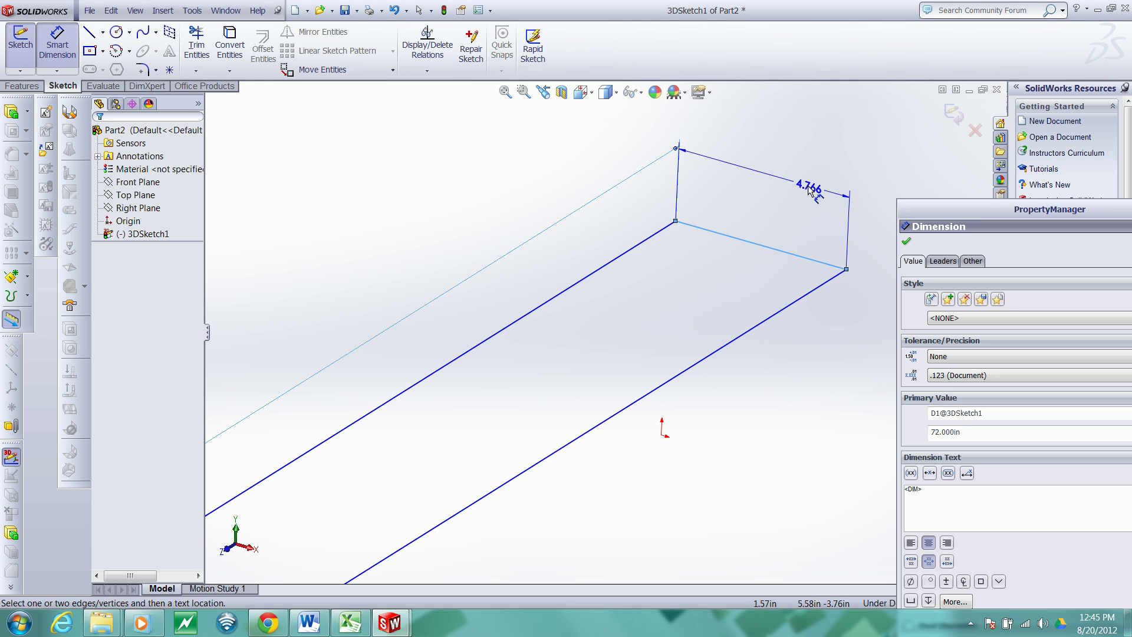
left_click(800, 190)
type("4'")
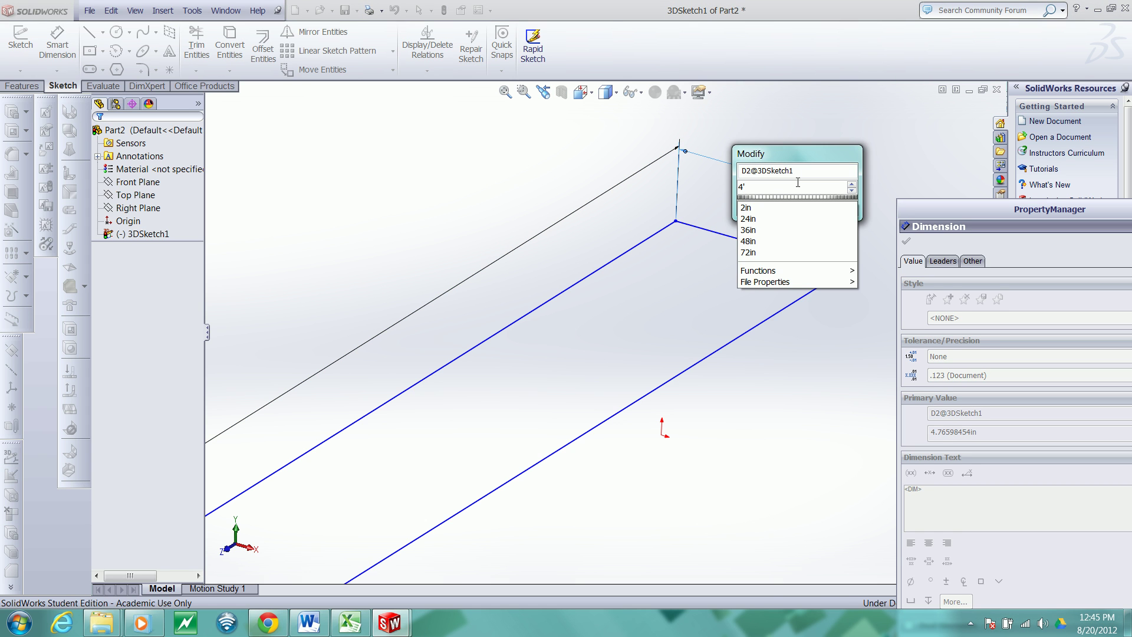
key("Return")
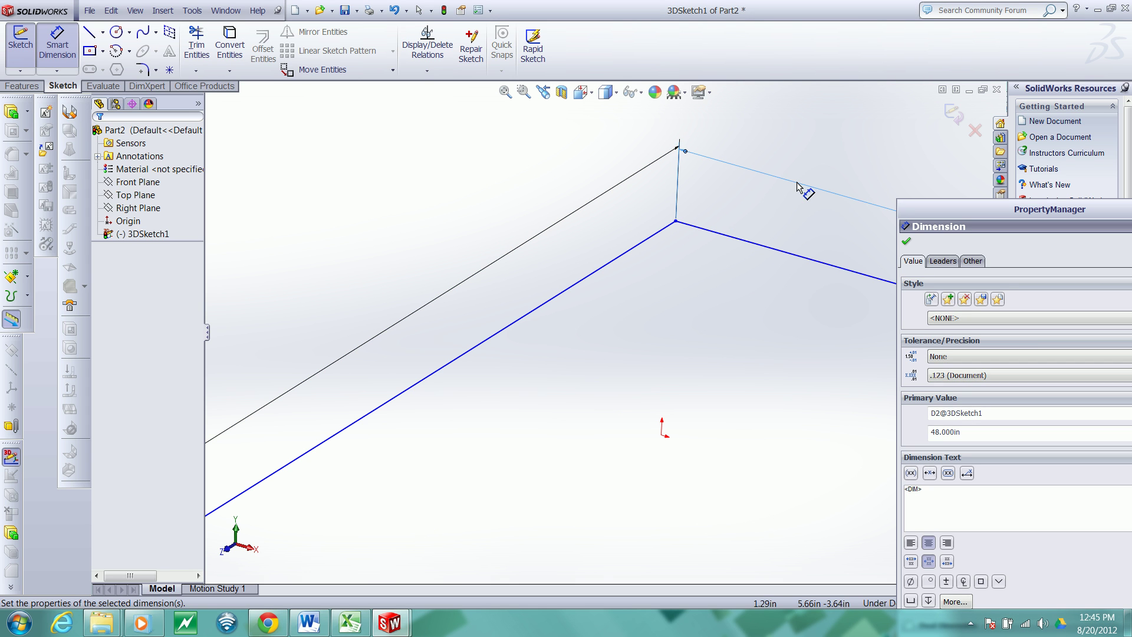
left_click(505, 92)
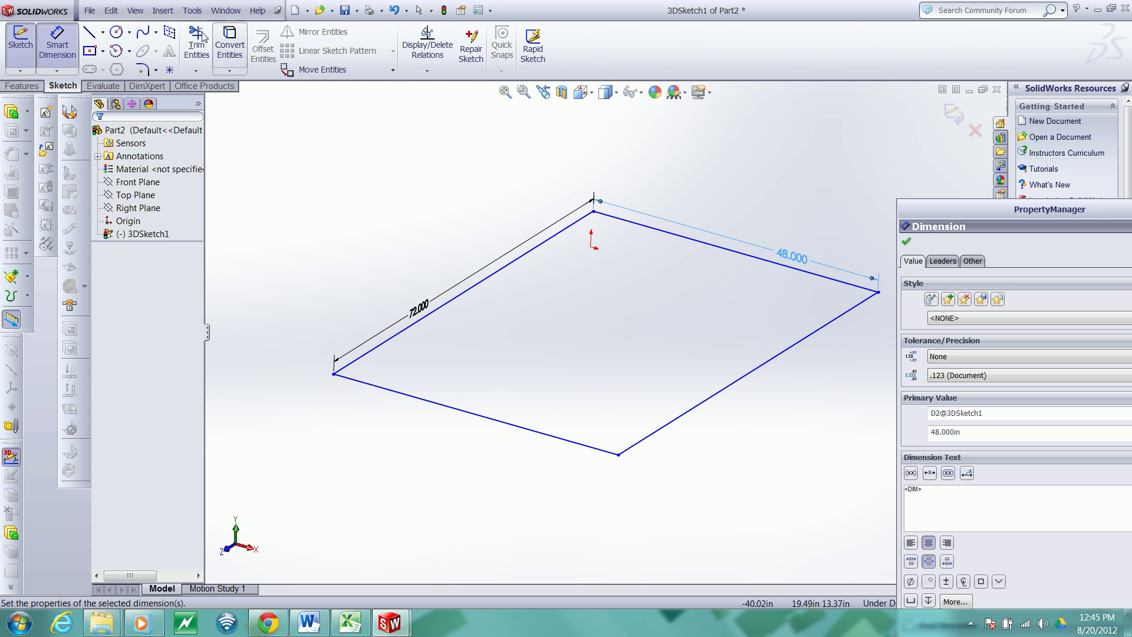
Draw an 86.53 in diagonal between opposite corners and set it For construction.
key("Escape")
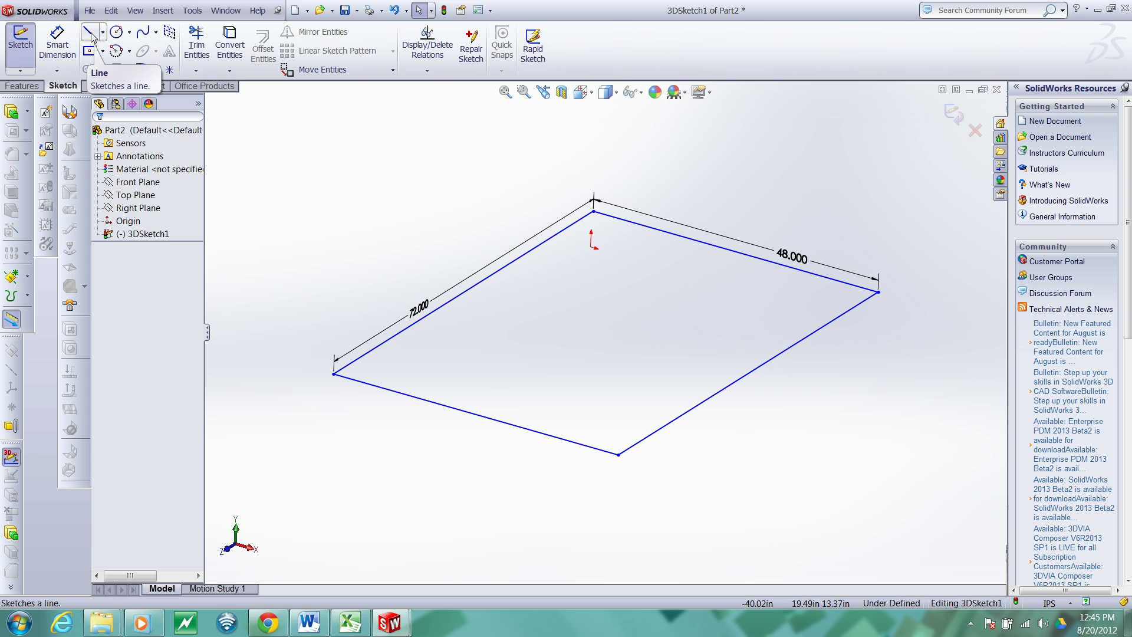
left_click(90, 32)
left_click(333, 374)
left_click(878, 293)
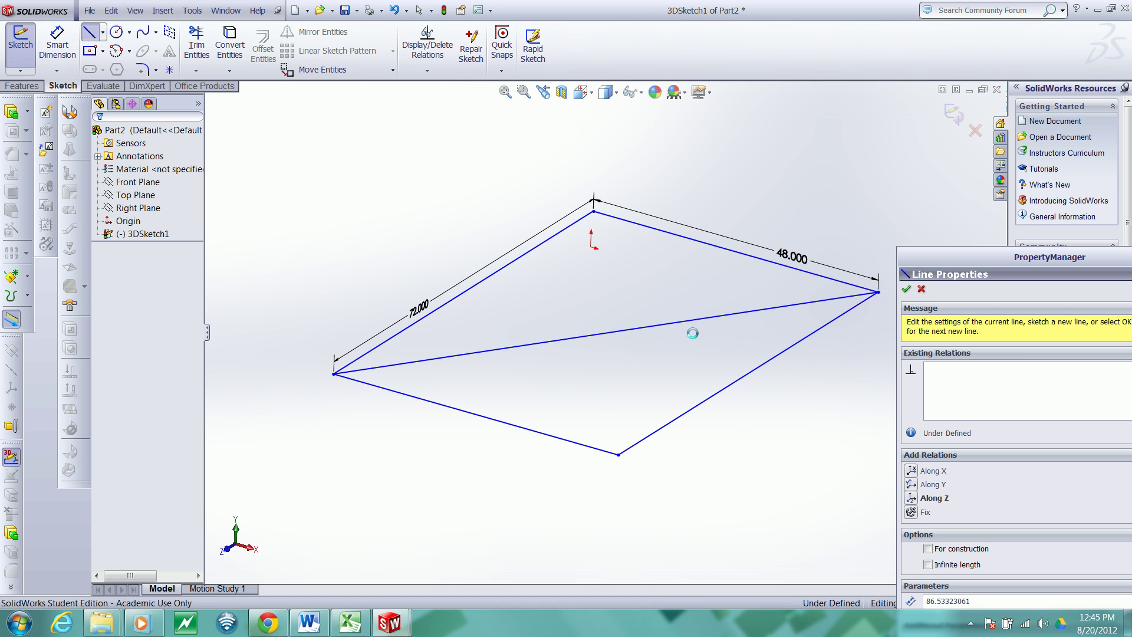
key("Escape")
key("Escape")
left_click(684, 326)
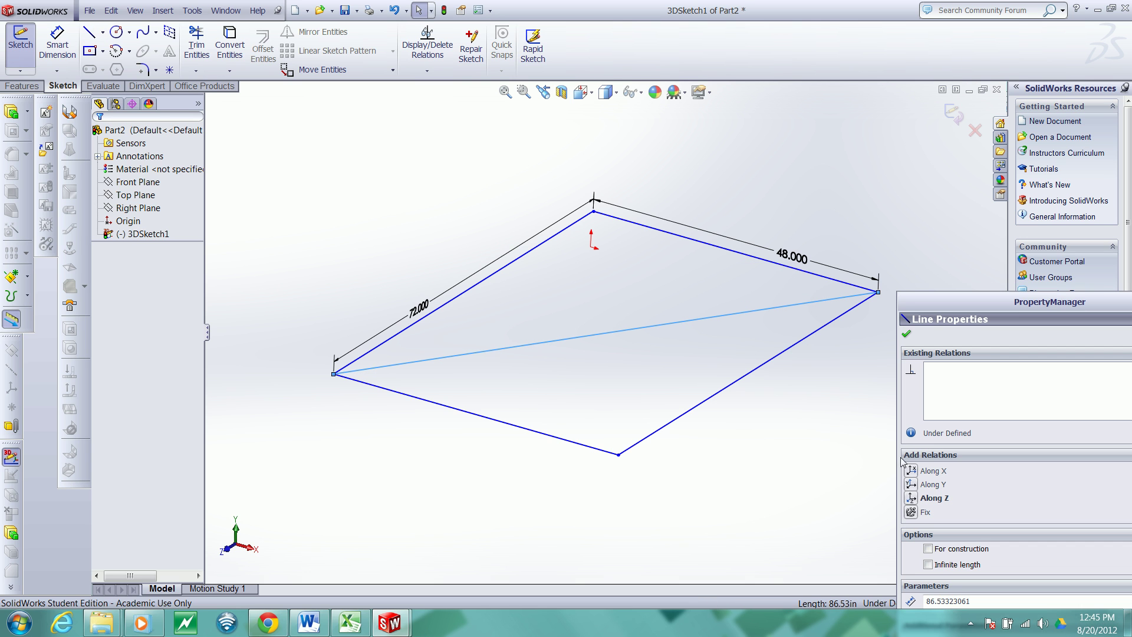
left_click_drag(948, 303, 901, 158)
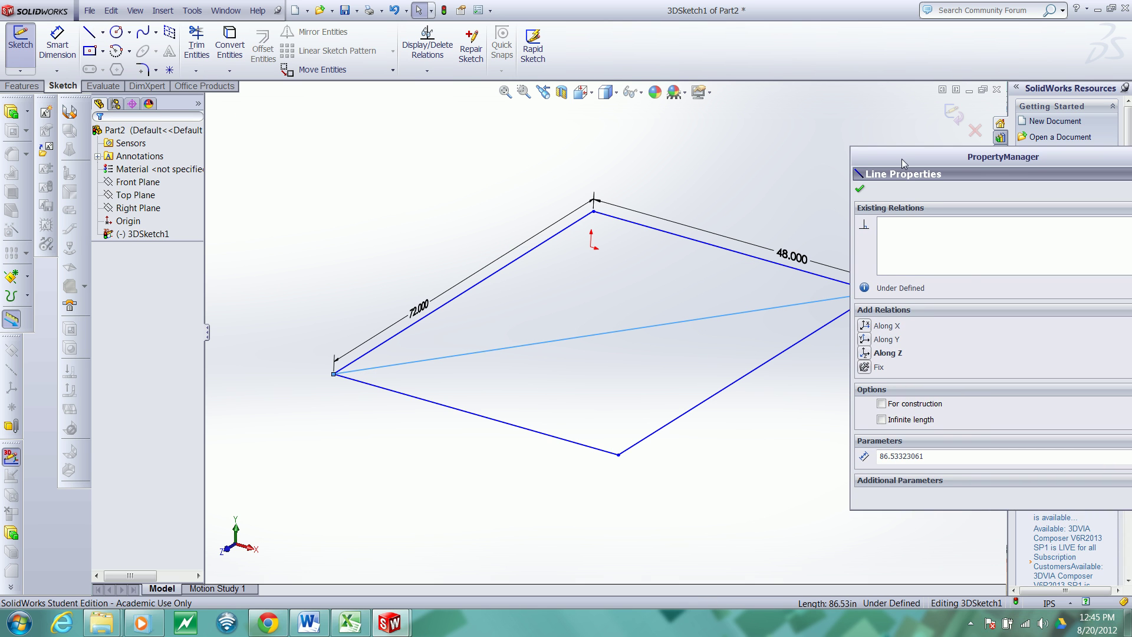
left_click(881, 404)
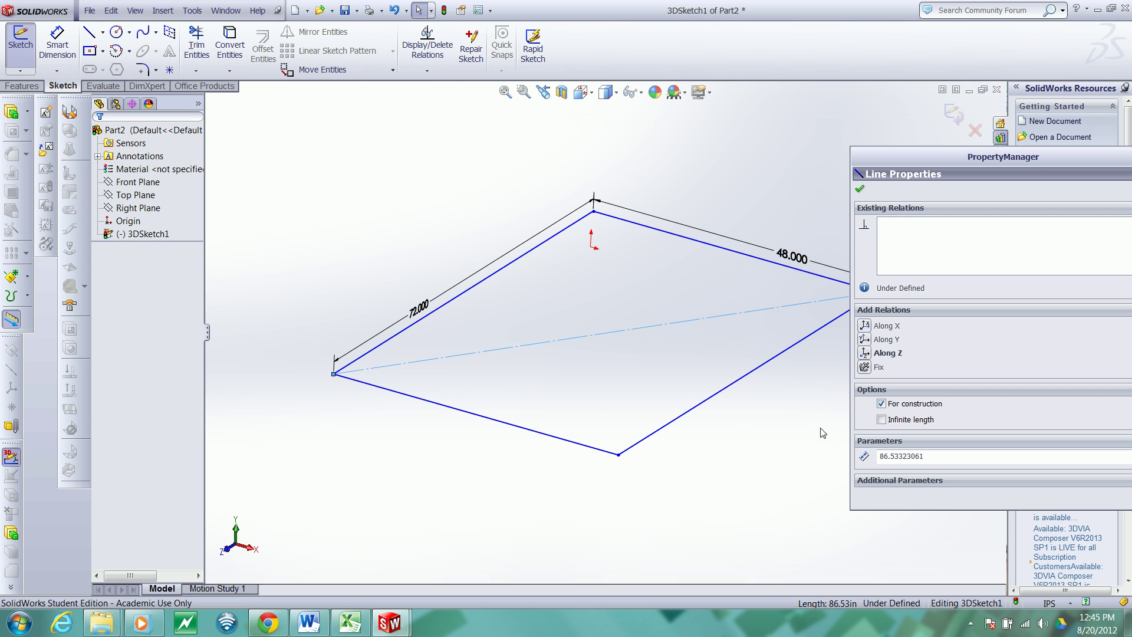
left_click(639, 354)
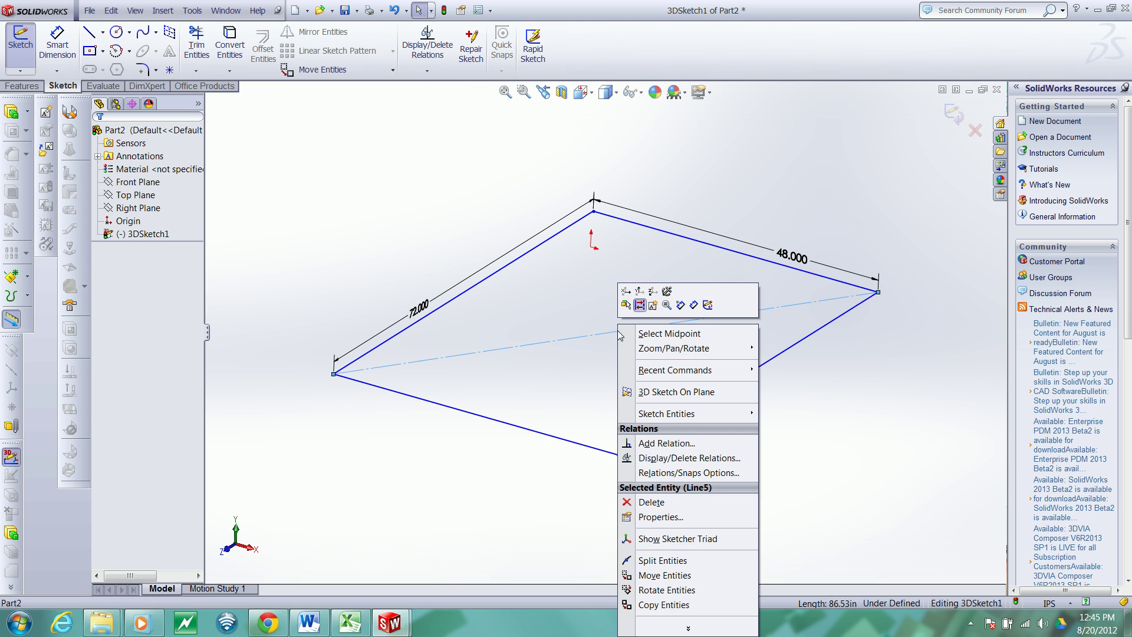
Add a Coincident relation between the diagonal's midpoint and the origin, fully defining 3DSketch1.
right_click(620, 336)
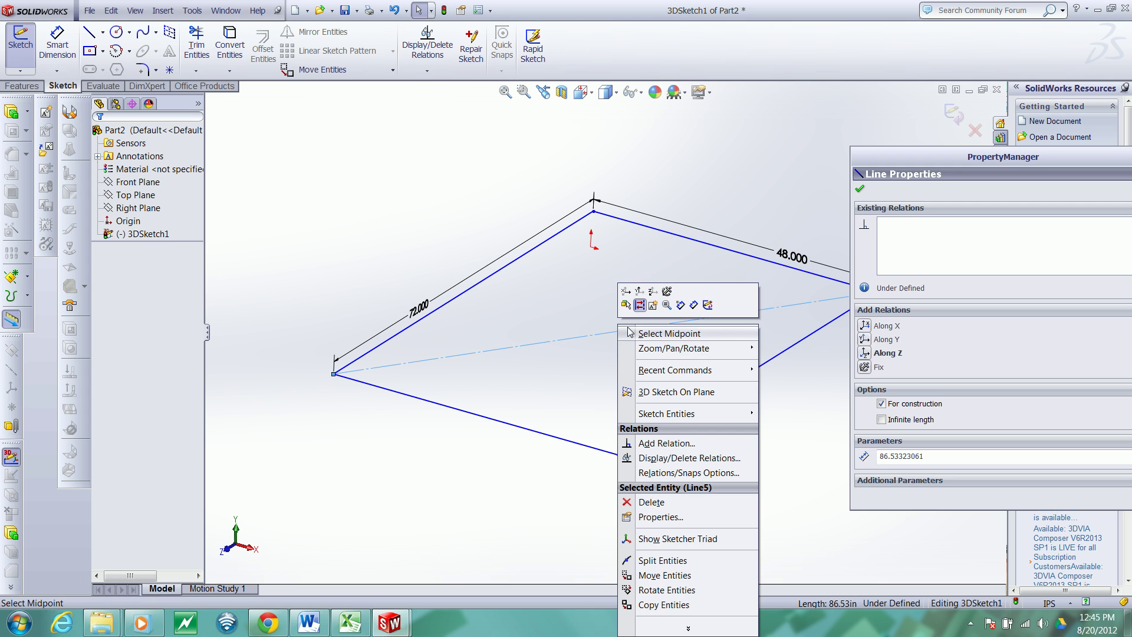
left_click(669, 334)
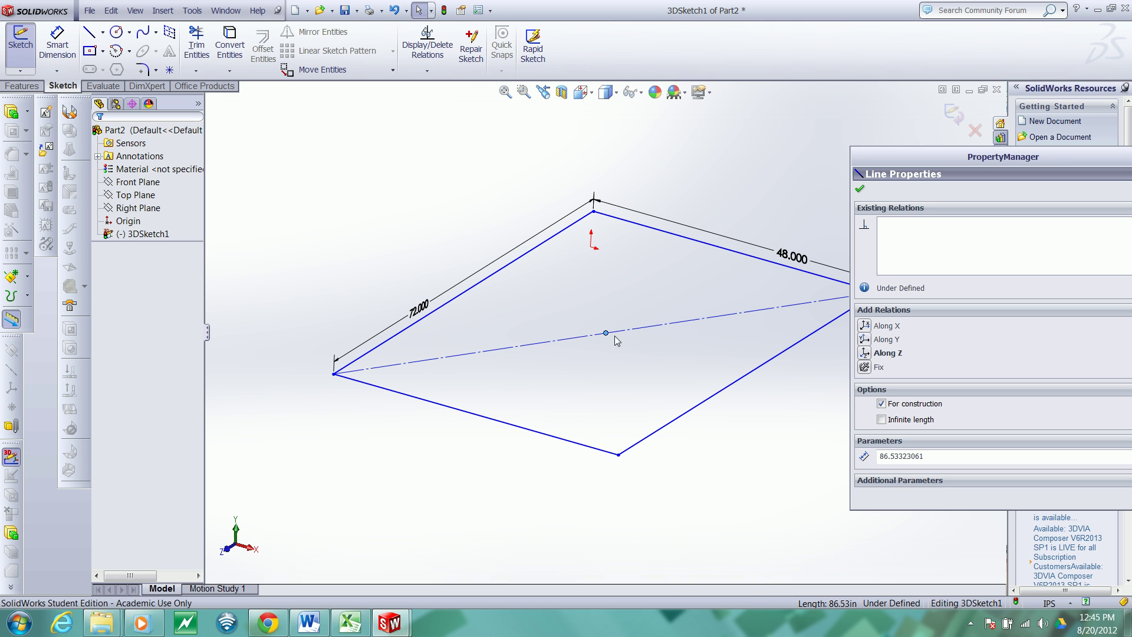
left_click(591, 248, "ctrl")
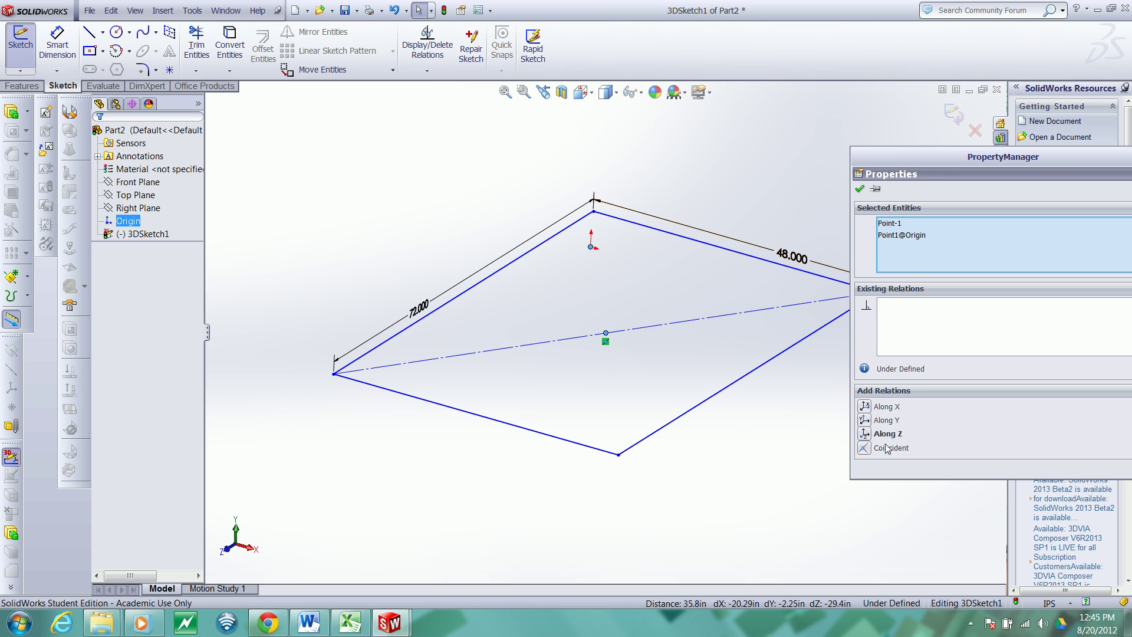
left_click(864, 448)
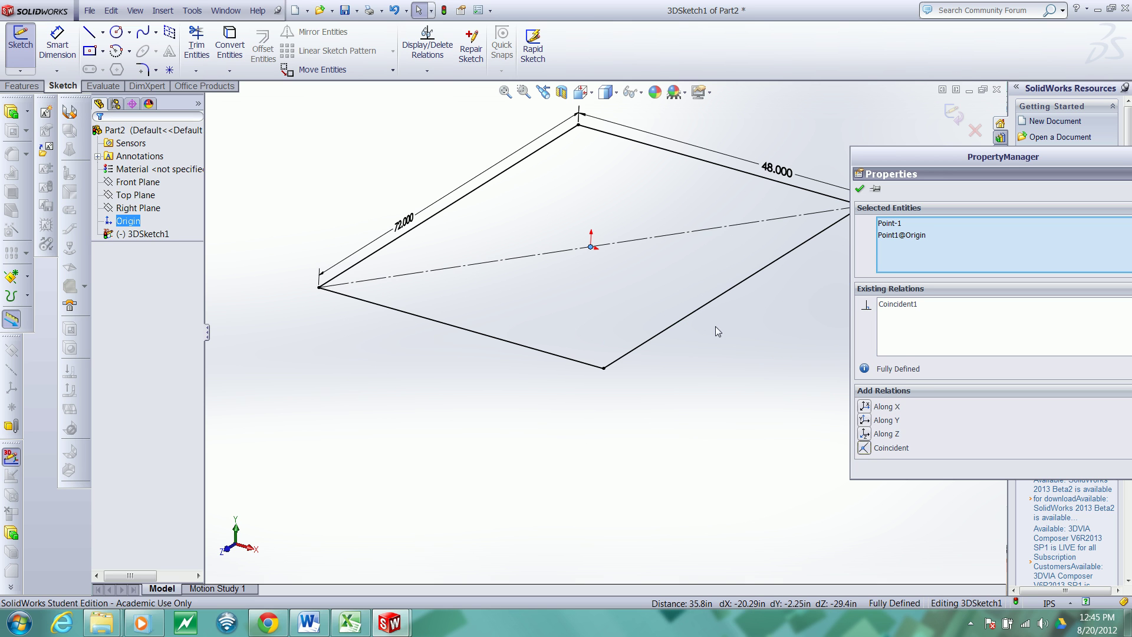
left_click(859, 190)
mouse_move(452, 390)
middle_mouse_down()
mouse_move(476, 295)
mouse_move(445, 301)
mouse_move(455, 303)
middle_mouse_up()
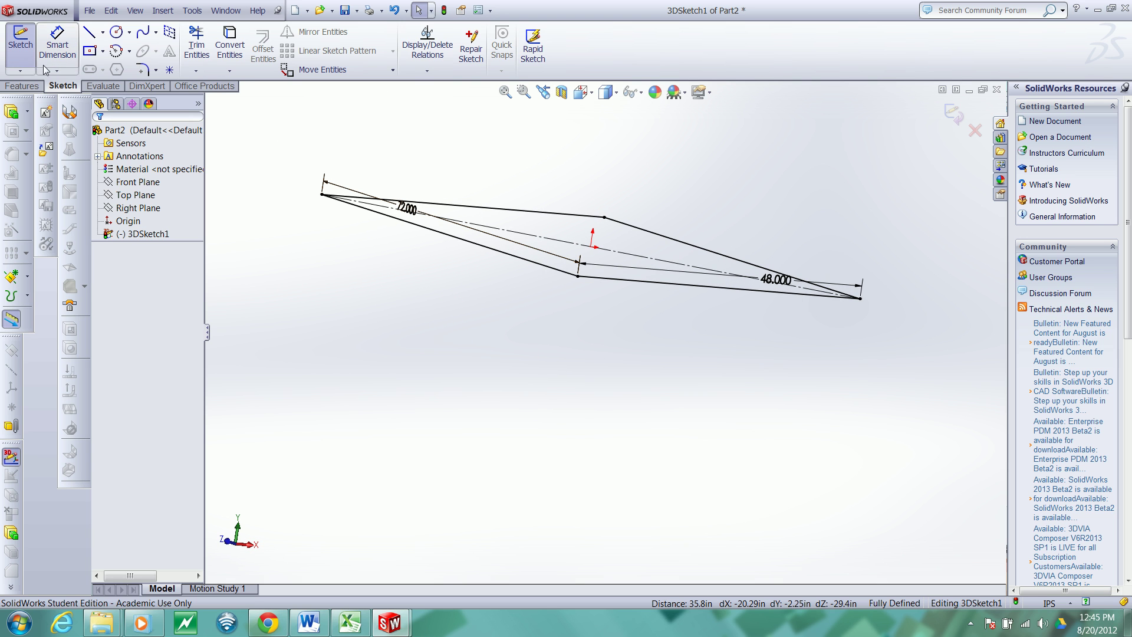
Draw a roughly 19.83 in leg line down along Y from the top's left corner.
left_click(89, 35)
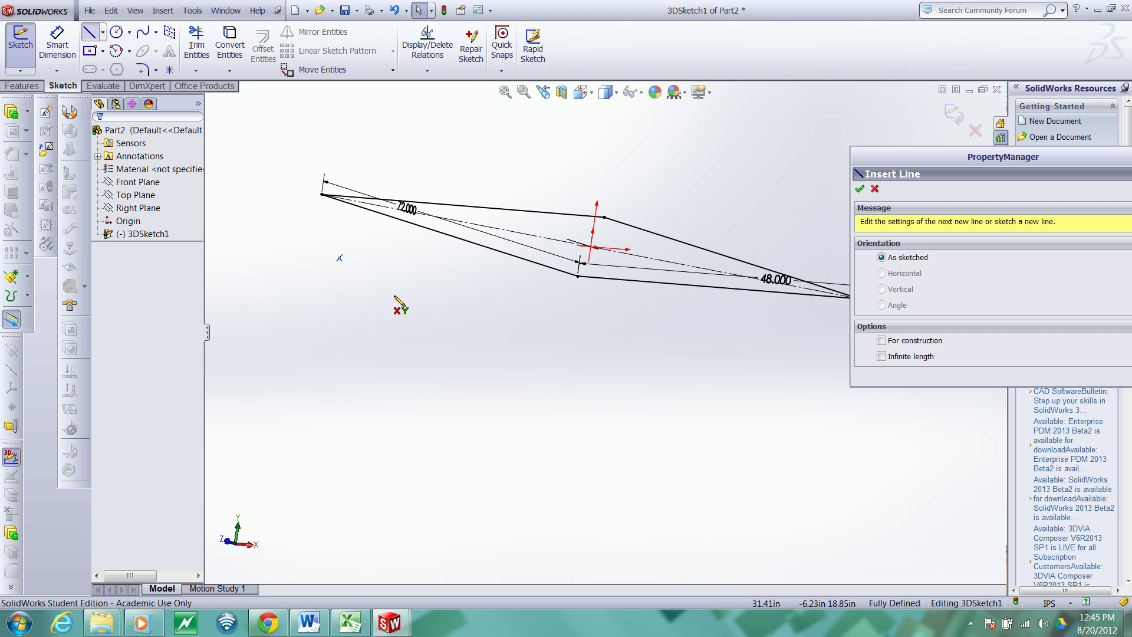
mouse_move(513, 339)
middle_mouse_down()
mouse_move(531, 370)
mouse_move(486, 369)
mouse_move(511, 369)
mouse_move(499, 369)
middle_mouse_up()
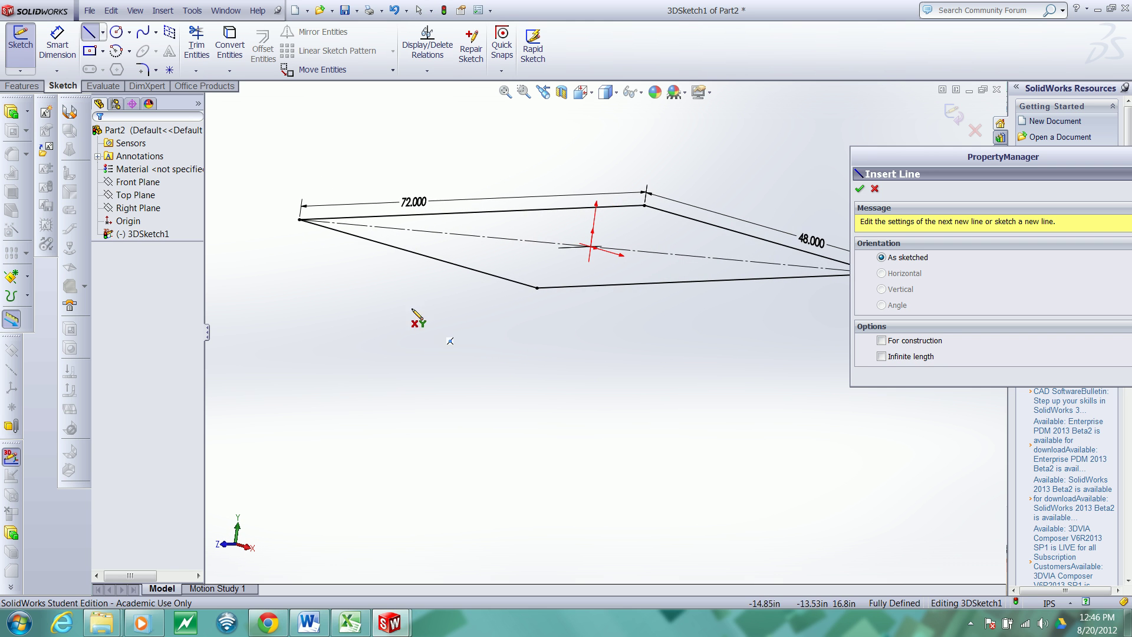
left_click(300, 221)
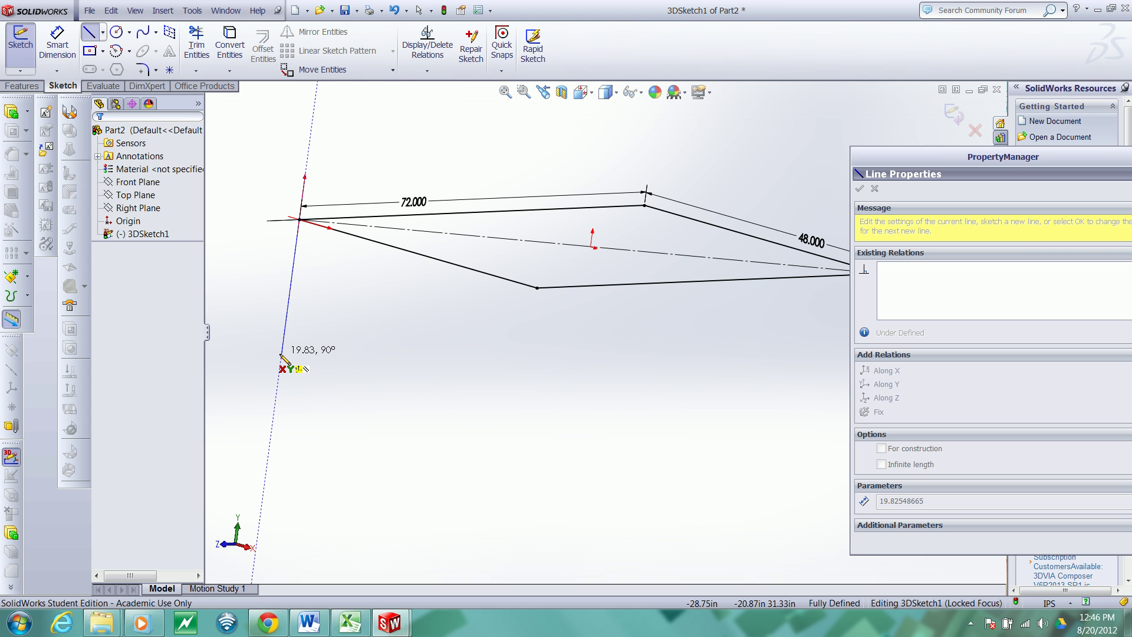
left_click(282, 355)
key("Escape")
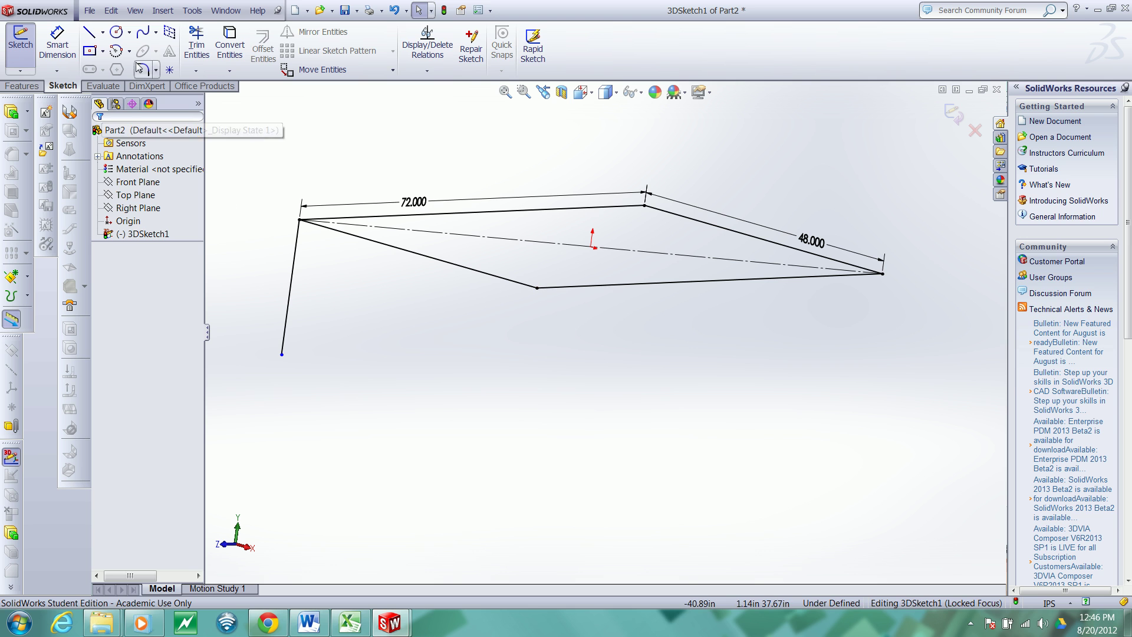
Draw vertical leg lines down from the front, right and back corners.
left_click(89, 32)
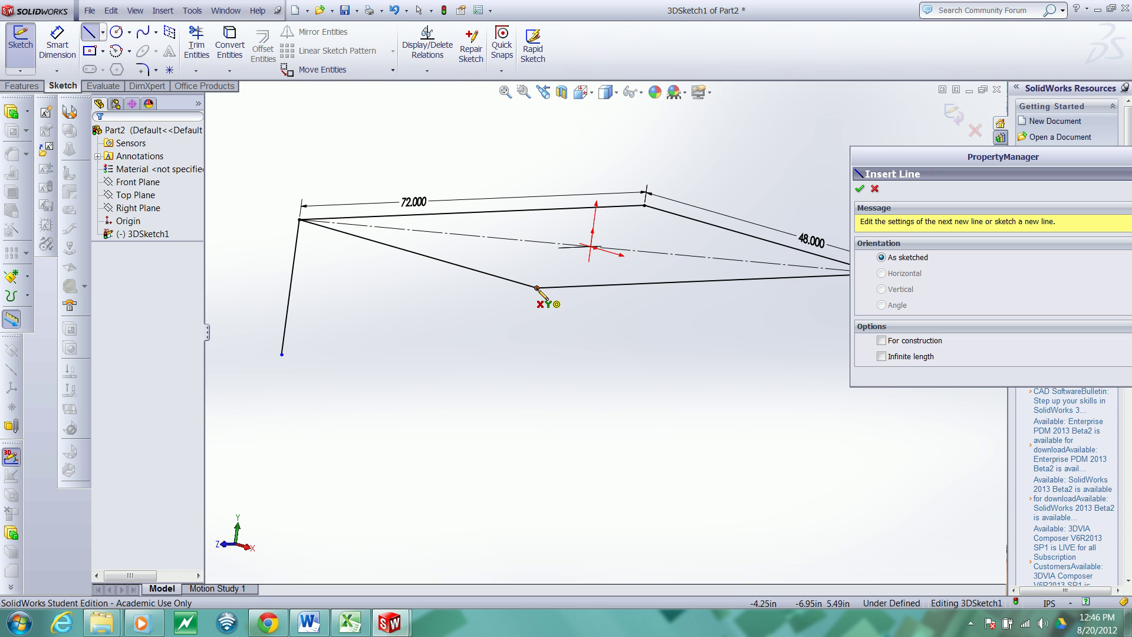
left_click(536, 288)
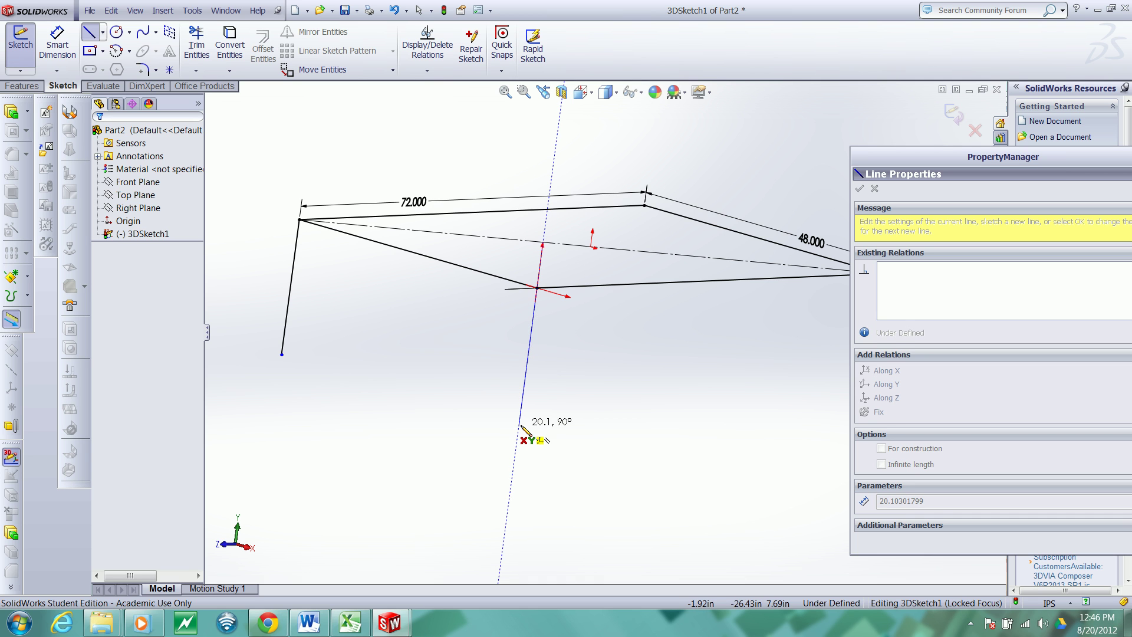
double_click(520, 424)
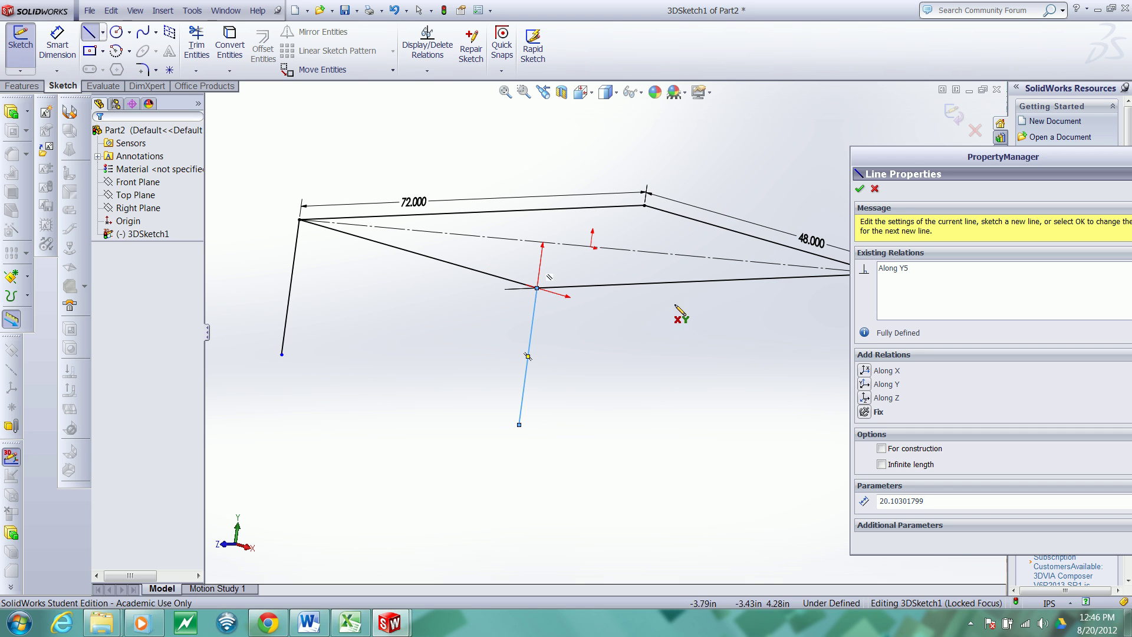
left_click_drag(911, 172, 1007, 187)
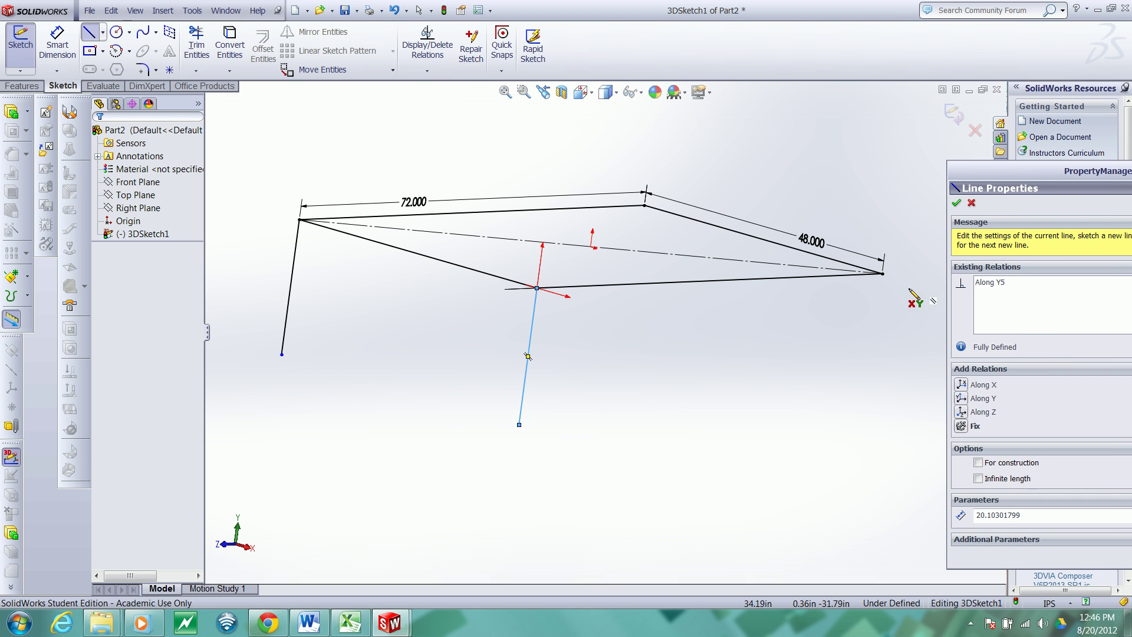
left_click(882, 273)
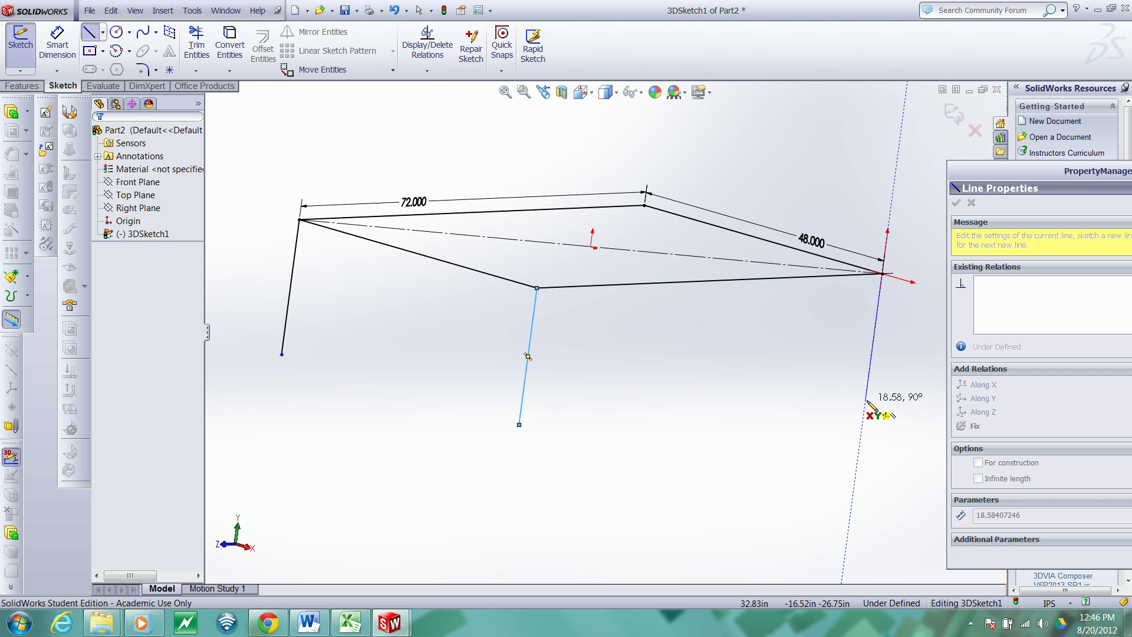
left_click(865, 403)
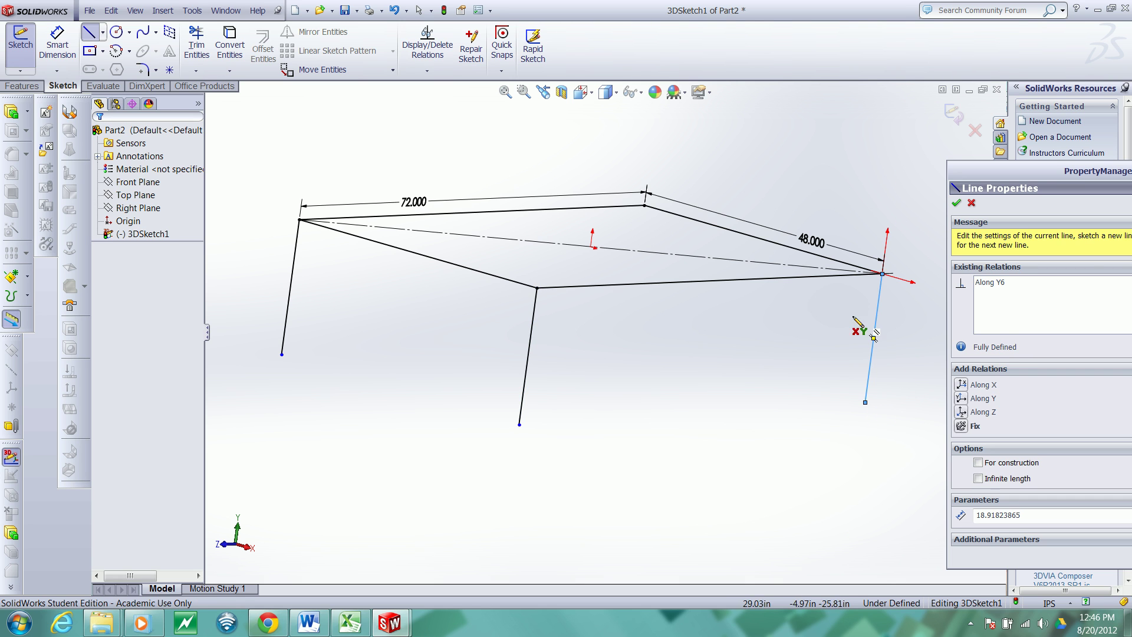
left_click(645, 206)
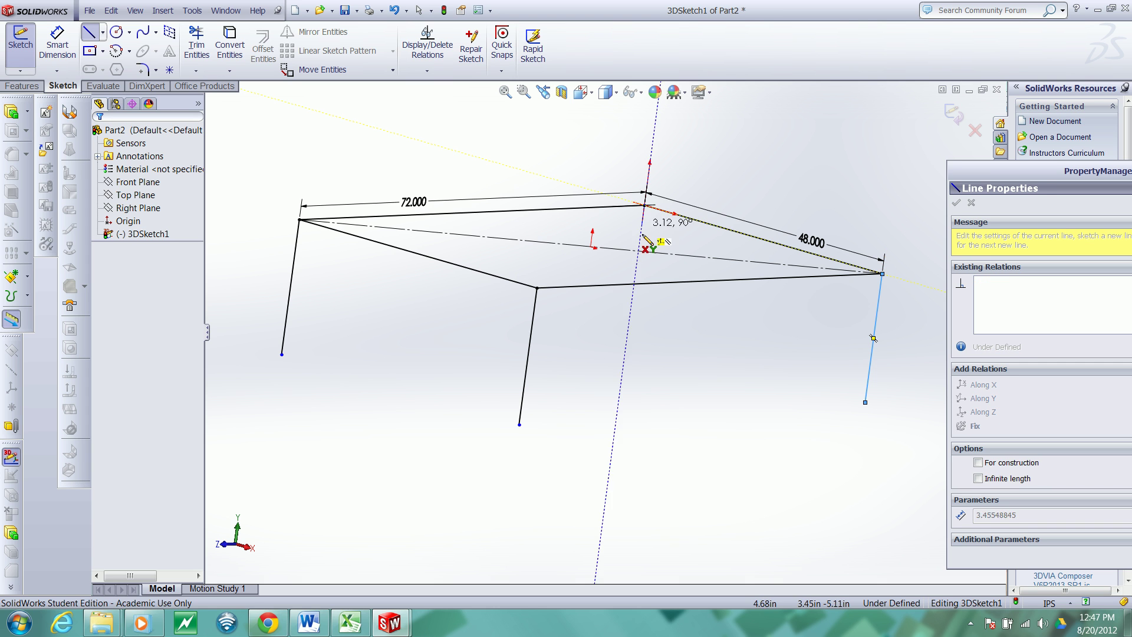
left_click(623, 364)
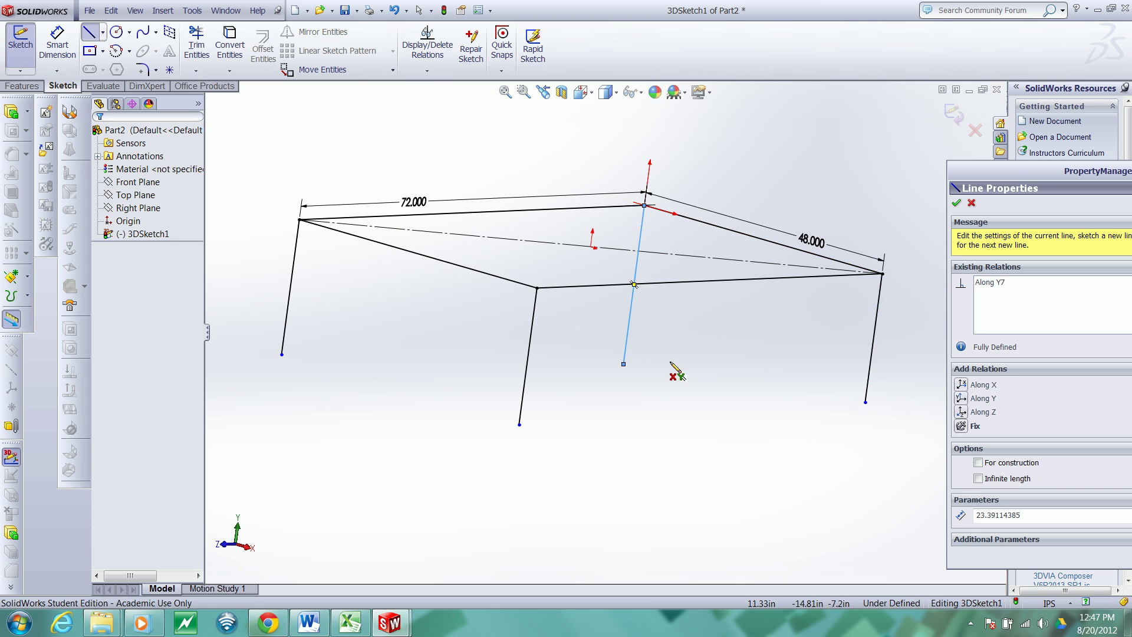
key("Escape")
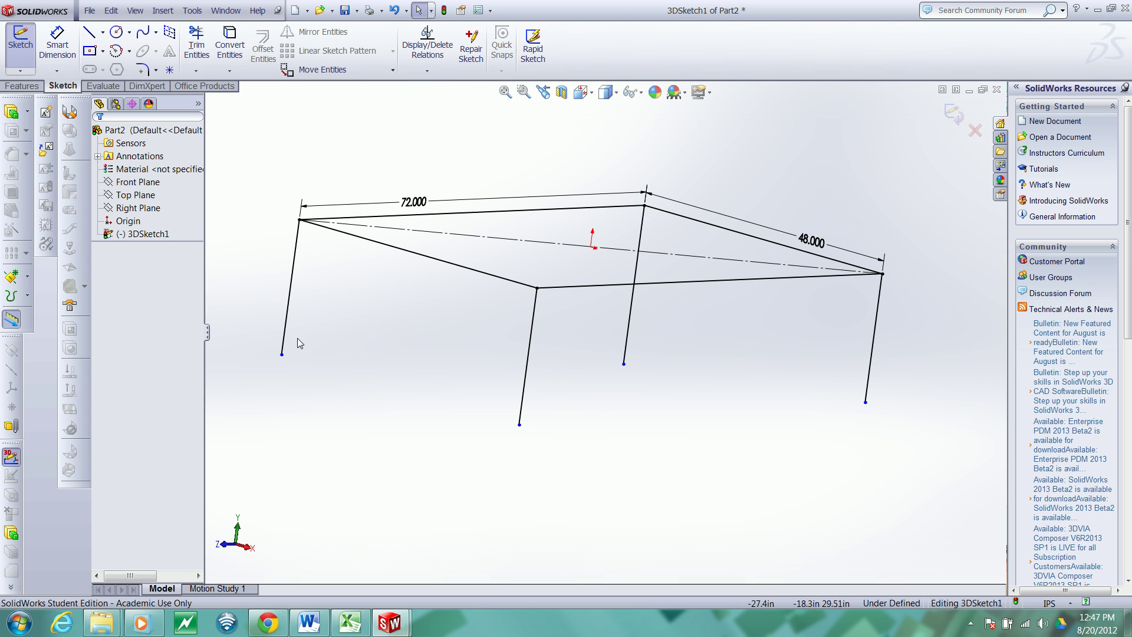
Apply an Equal relation to the left, front, back and right leg lines.
left_click(288, 342)
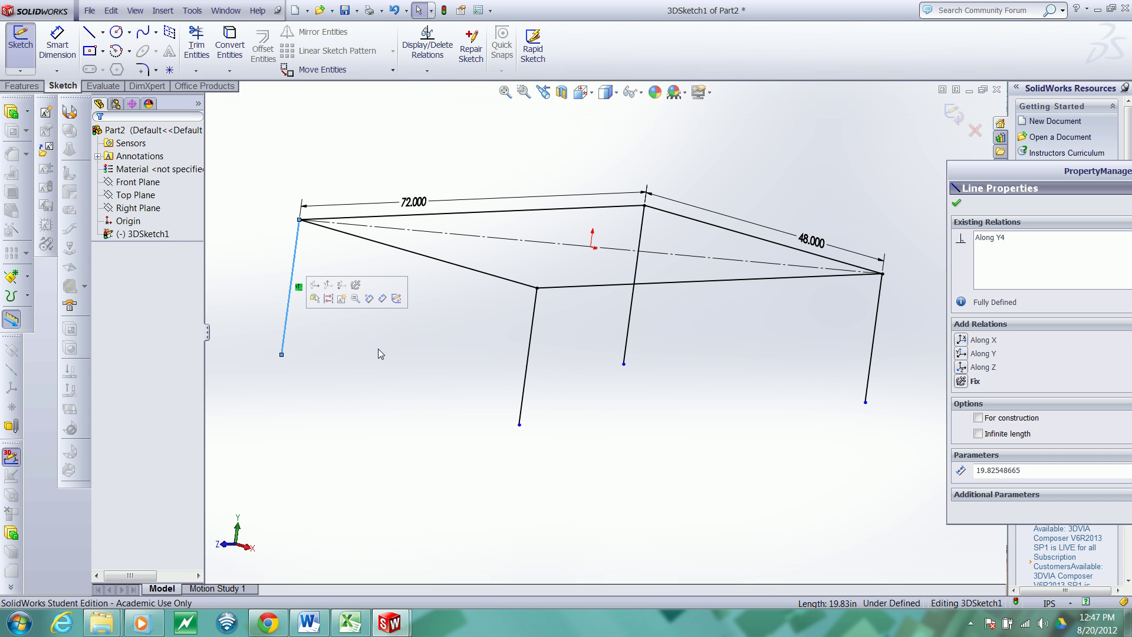
left_click(521, 411, "ctrl")
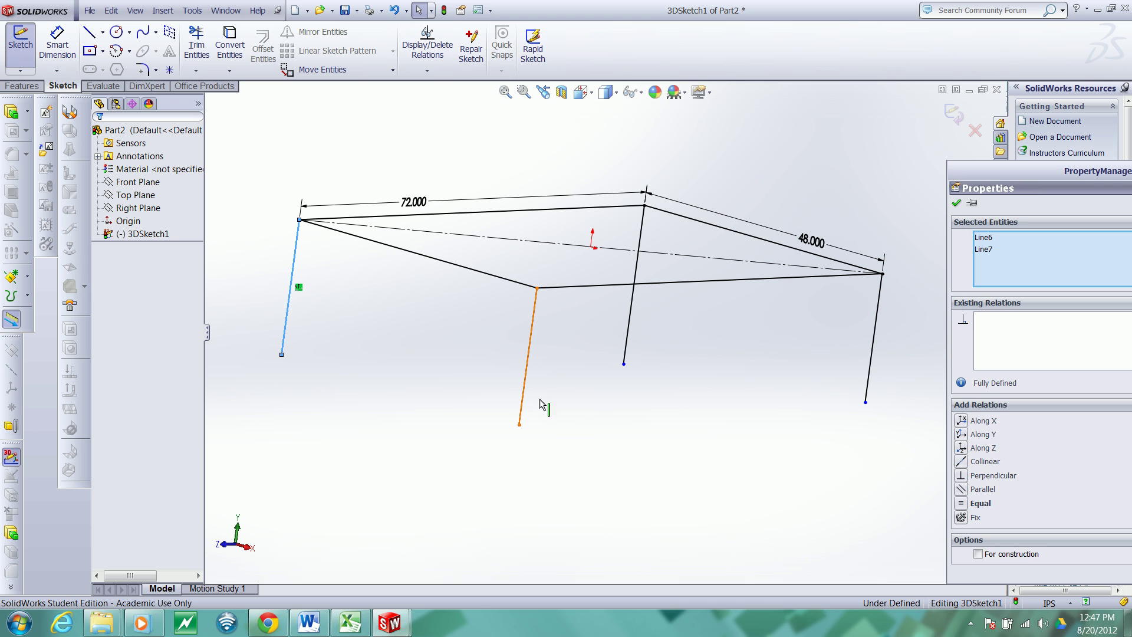
left_click(629, 353, "ctrl")
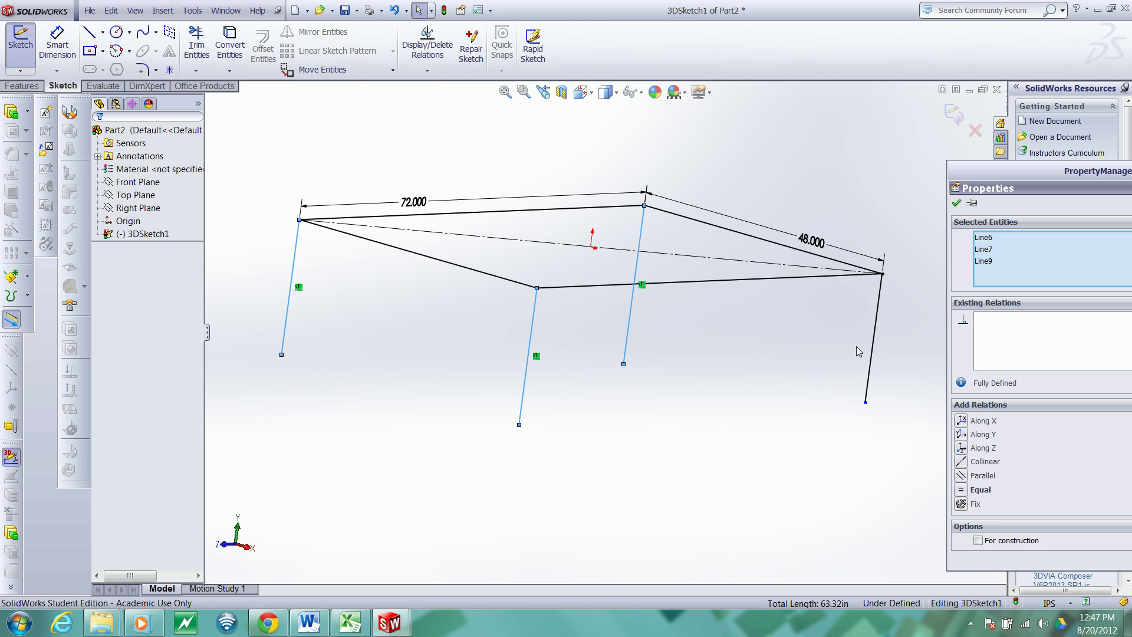
left_click(872, 361, "ctrl")
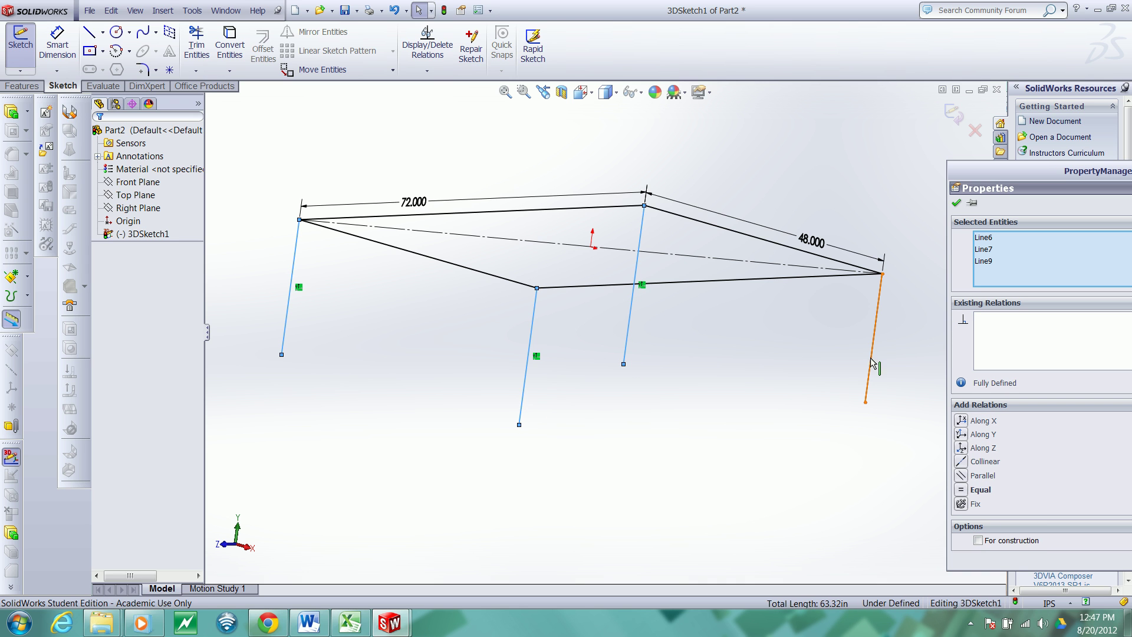
left_click(961, 490)
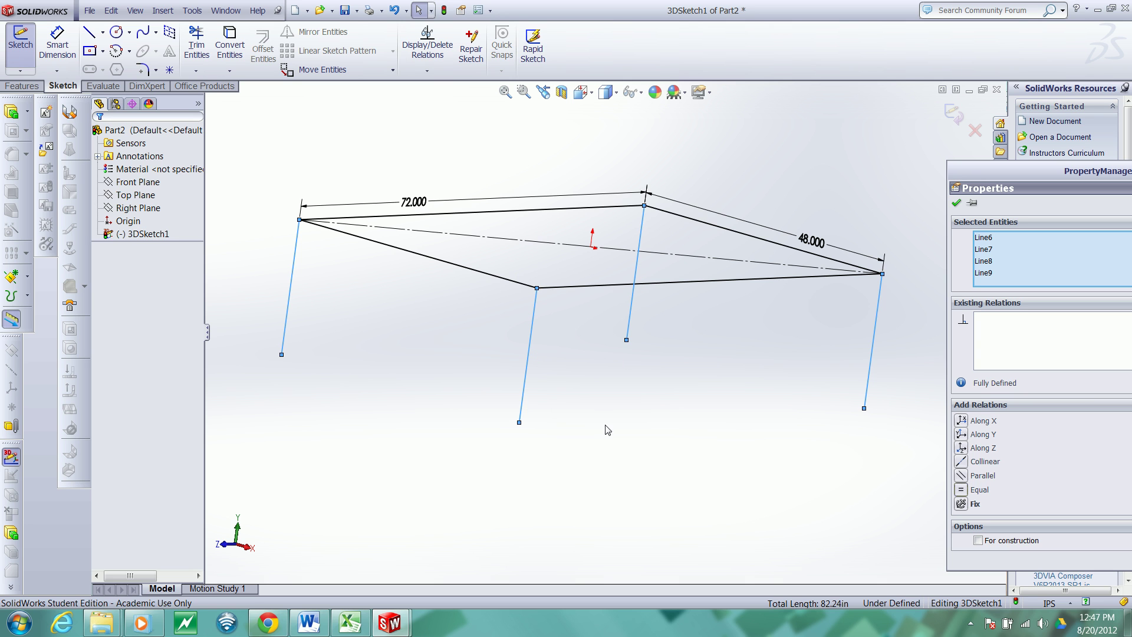
Dimension the left leg to 36 in.
left_click(58, 40)
left_click(293, 284)
left_click(263, 333)
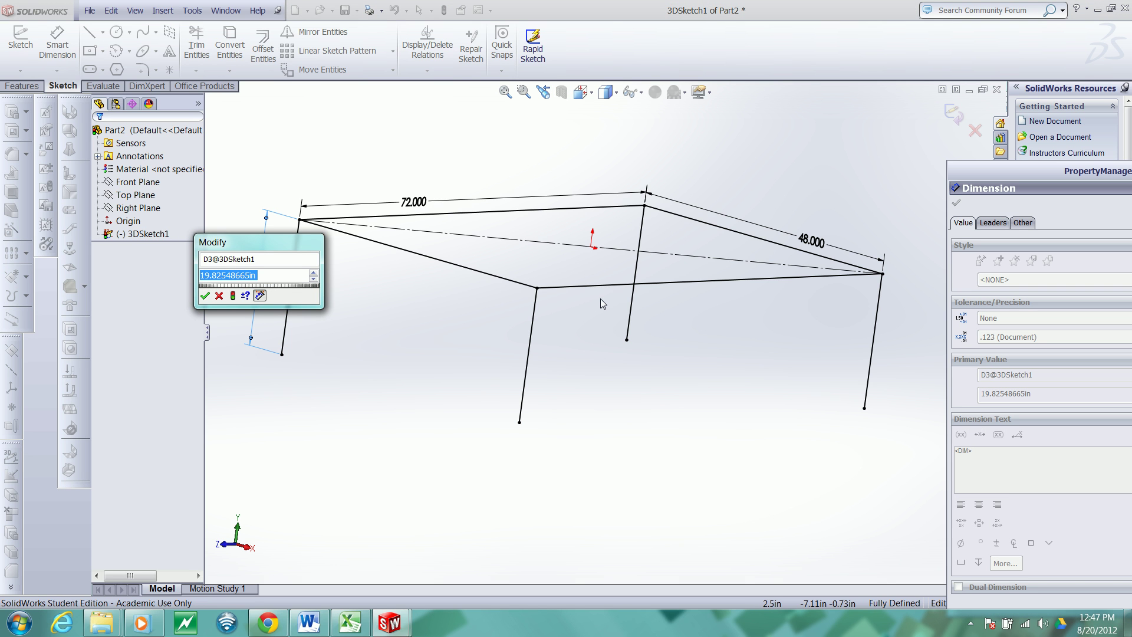
type("36")
key("Return")
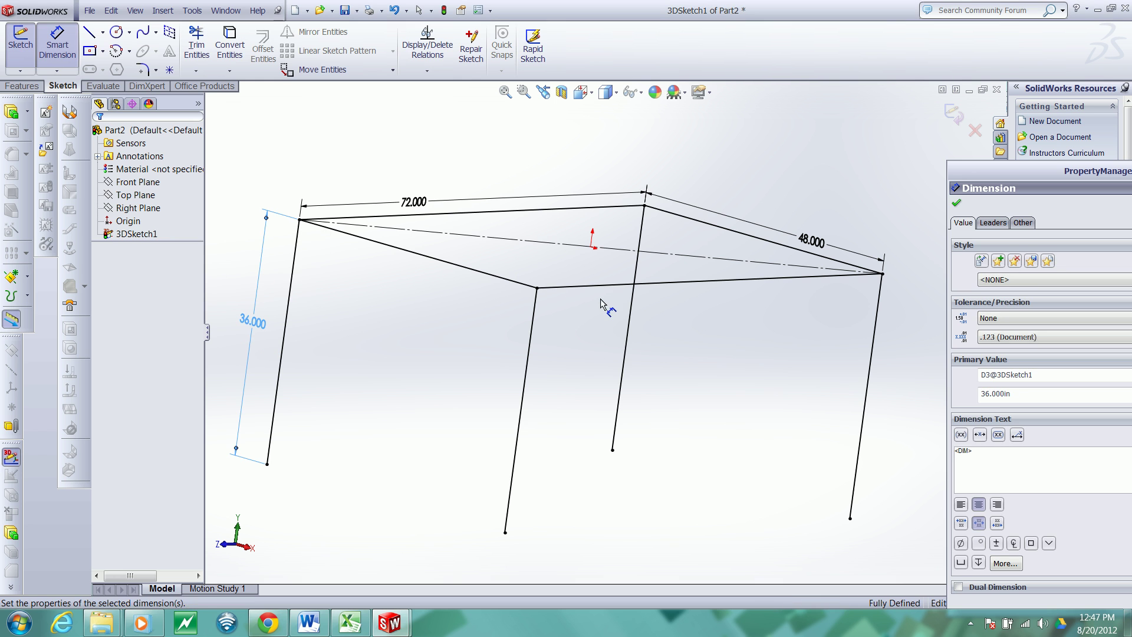
Accept the 36 in dimension and orbit around the finished 72 × 48 in table frame.
left_click(961, 203)
middle_click(793, 253)
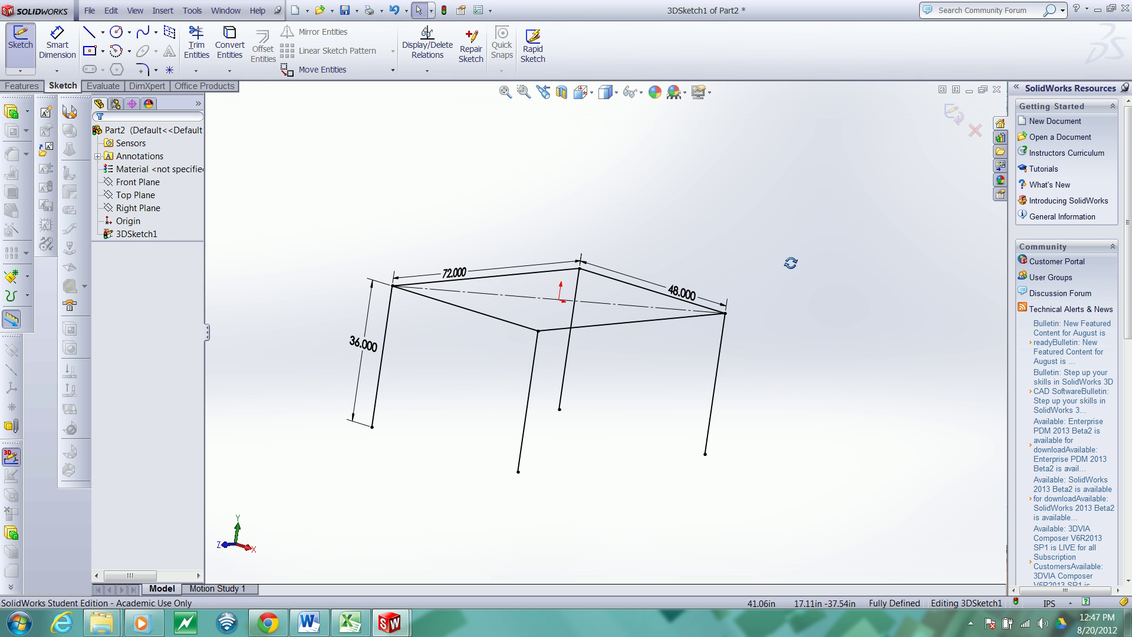
mouse_move(791, 276)
middle_mouse_down()
mouse_move(761, 268)
mouse_move(786, 266)
mouse_move(767, 289)
mouse_move(774, 303)
mouse_move(743, 240)
mouse_move(748, 225)
mouse_move(727, 242)
mouse_move(660, 252)
mouse_move(772, 251)
mouse_move(758, 215)
mouse_move(737, 248)
mouse_move(744, 282)
middle_mouse_up()
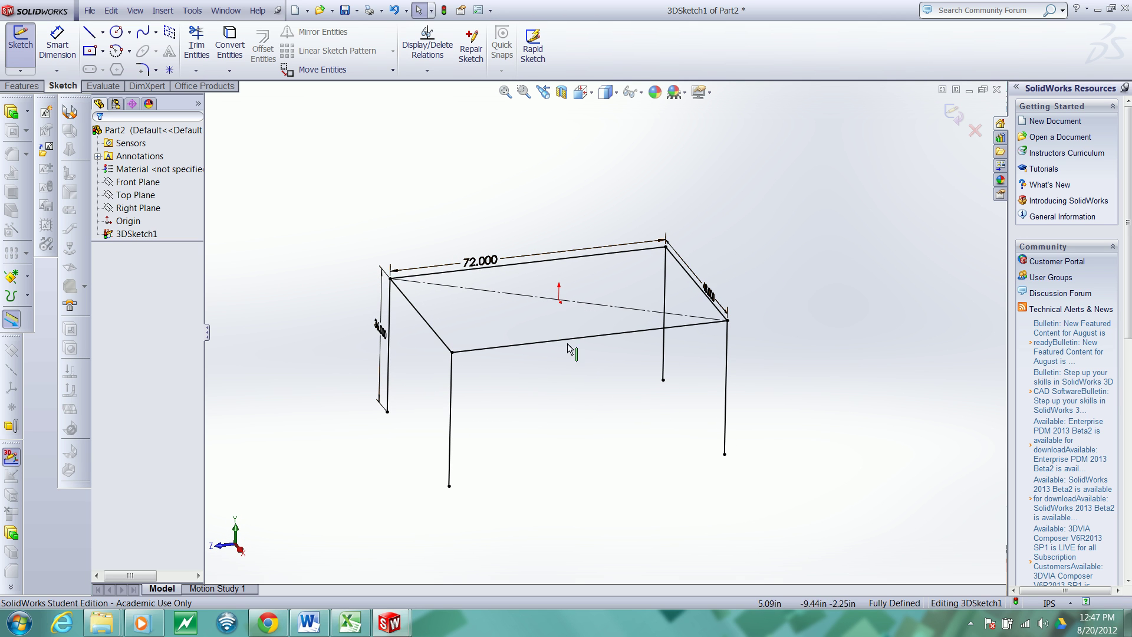
mouse_move(609, 385)
middle_mouse_down()
mouse_move(673, 376)
mouse_move(548, 381)
mouse_move(607, 369)
mouse_move(628, 392)
middle_mouse_up()
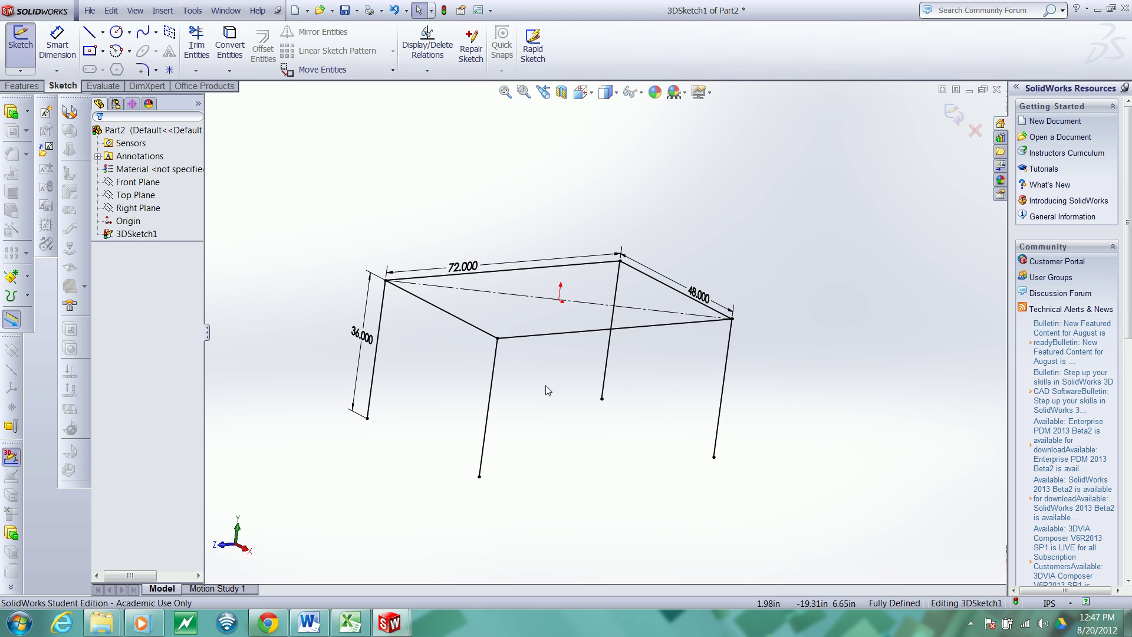